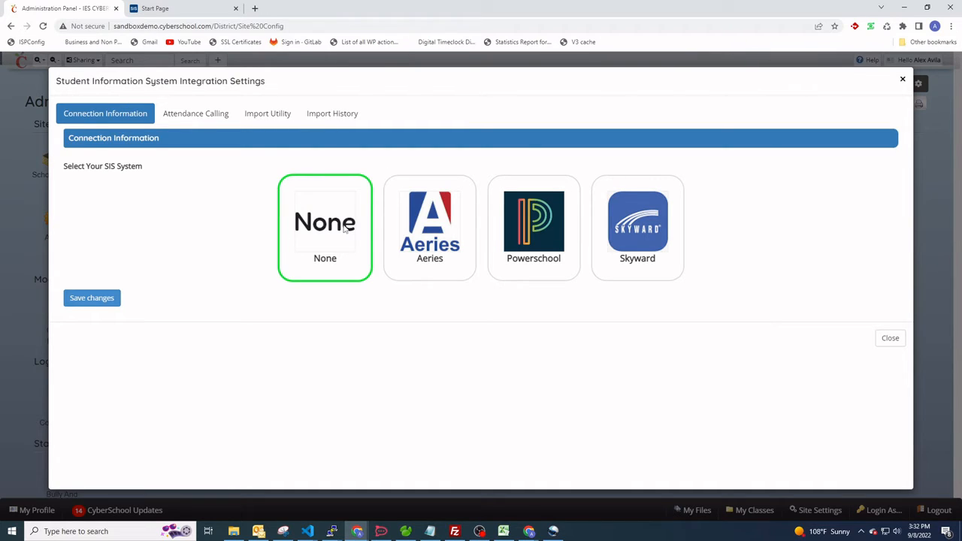
Select Powerschool as the SIS system in the integration settings and confirm the configuration change.
{"action": "left_click", "coordinate": [536, 220]}
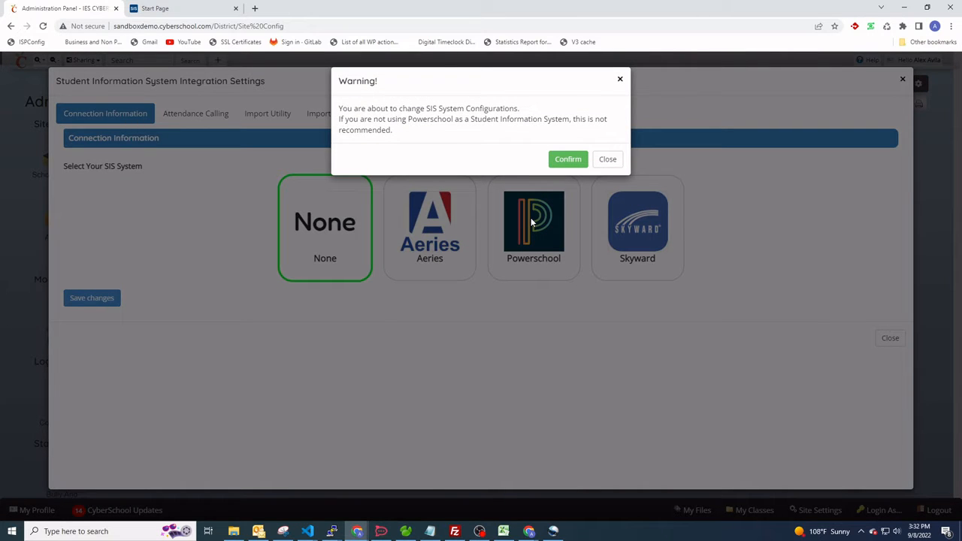
{"action": "left_click", "coordinate": [568, 159]}
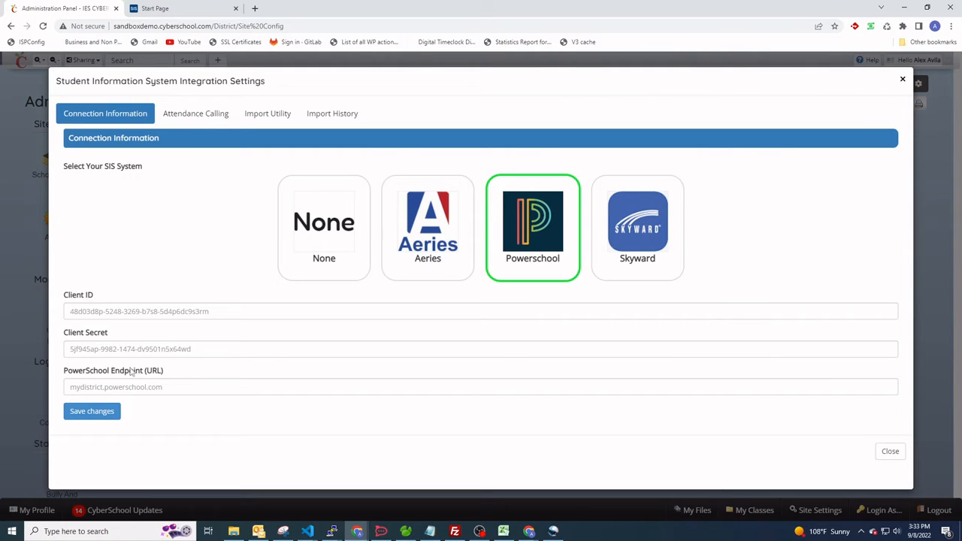
Switch to the PowerSchool SIS site and open its System administration page.
{"action": "left_click", "coordinate": [156, 9]}
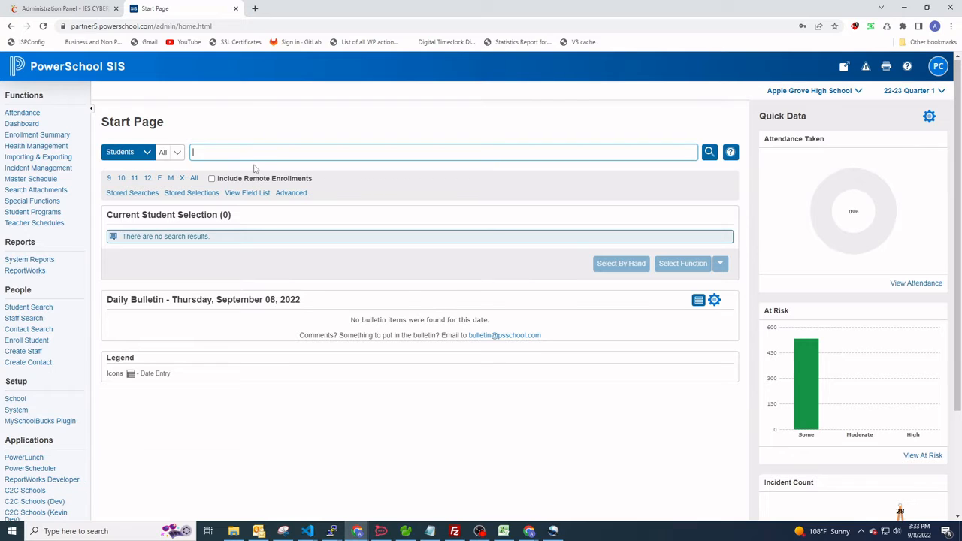
{"action": "scroll", "coordinate": [437, 200], "scroll_direction": "down", "scroll_amount": 1}
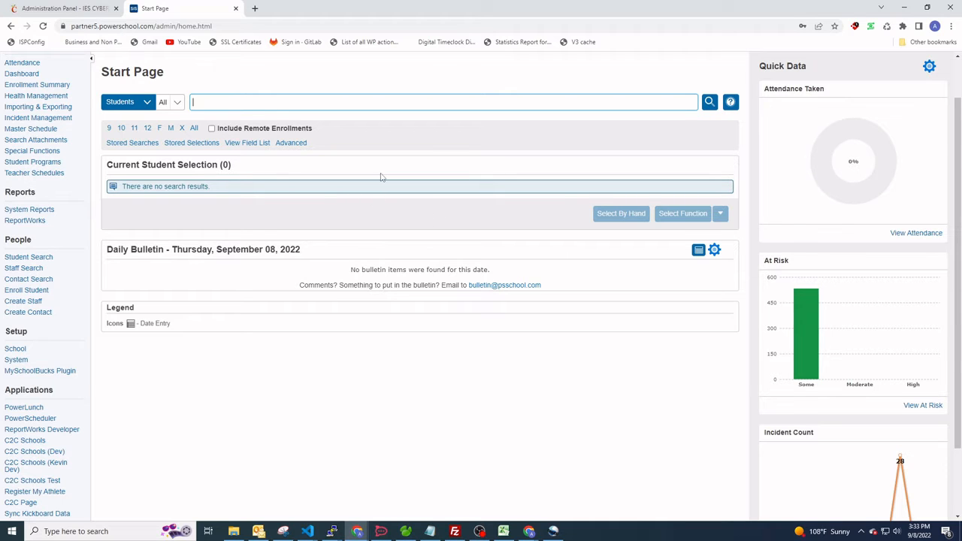
{"action": "scroll", "coordinate": [380, 177], "scroll_direction": "down", "scroll_amount": 1}
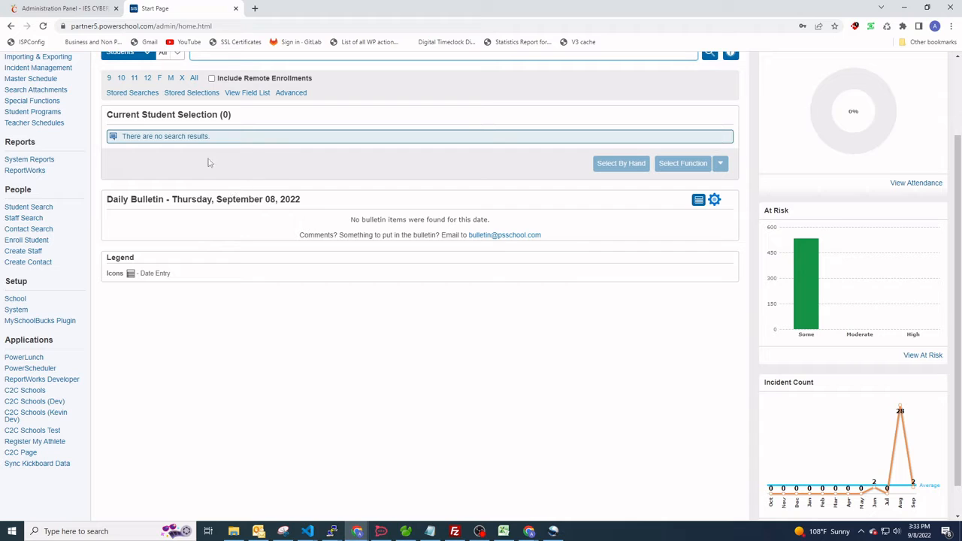
{"action": "scroll", "coordinate": [242, 189], "scroll_direction": "up", "scroll_amount": 2}
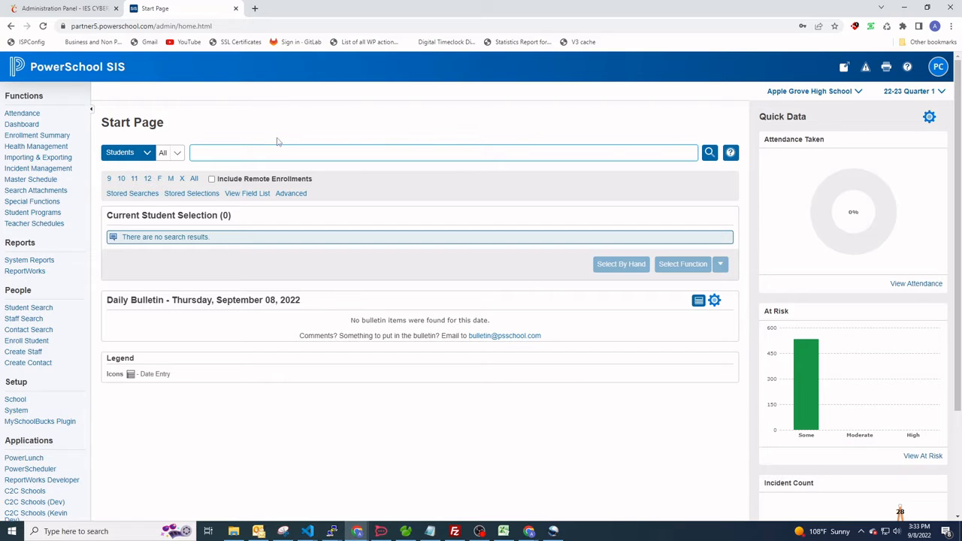
{"action": "left_click", "coordinate": [16, 411]}
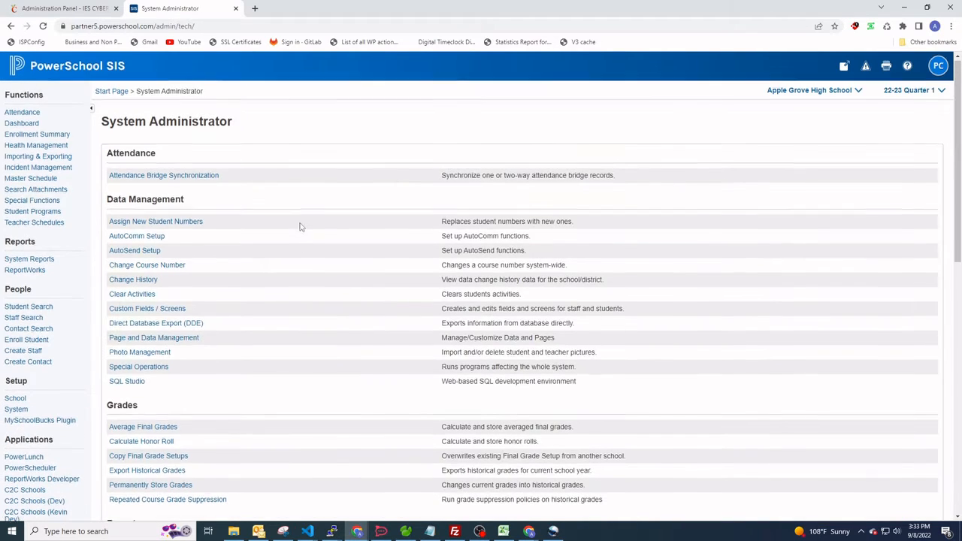
Open Plugin Management Configuration from the server's System Settings.
{"action": "scroll", "coordinate": [302, 219], "scroll_direction": "down", "scroll_amount": 3}
{"action": "scroll", "coordinate": [300, 218], "scroll_direction": "up", "scroll_amount": 3}
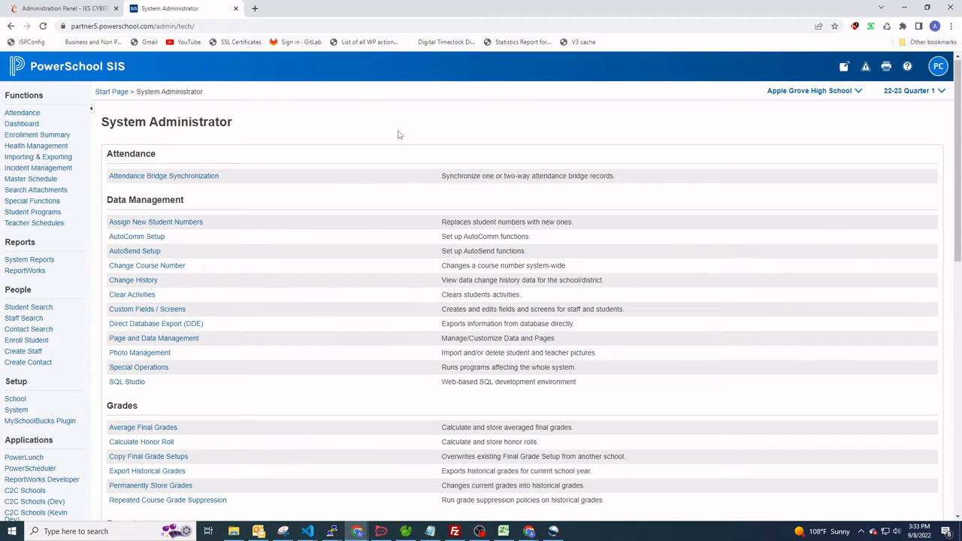
{"action": "scroll", "coordinate": [328, 230], "scroll_direction": "down", "scroll_amount": 2}
{"action": "scroll", "coordinate": [114, 308], "scroll_direction": "down", "scroll_amount": 6}
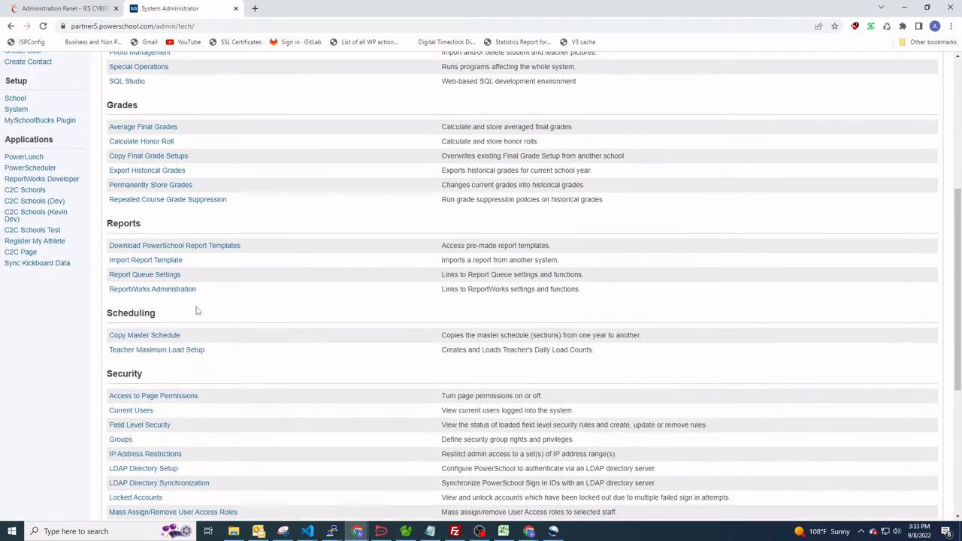
{"action": "scroll", "coordinate": [188, 384], "scroll_direction": "down", "scroll_amount": 1}
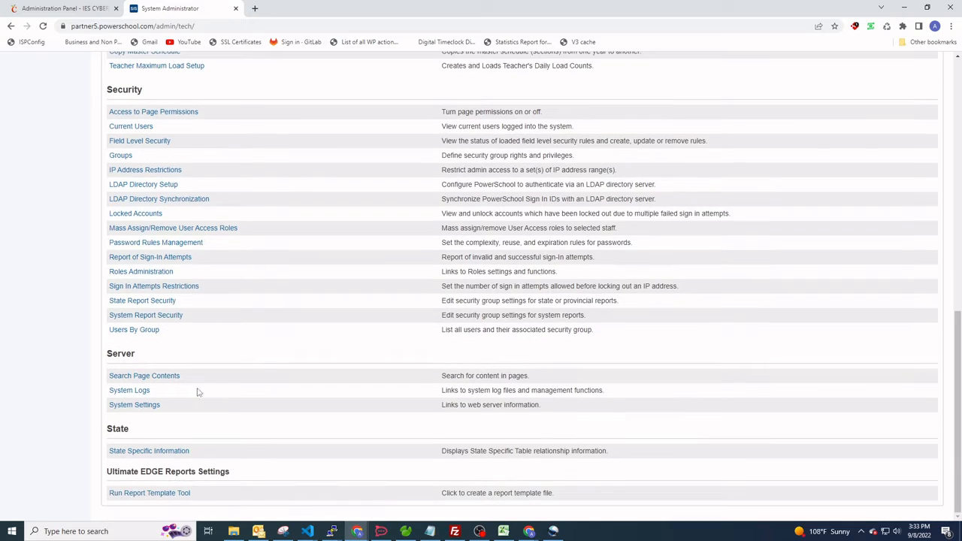
{"action": "left_click", "coordinate": [155, 406]}
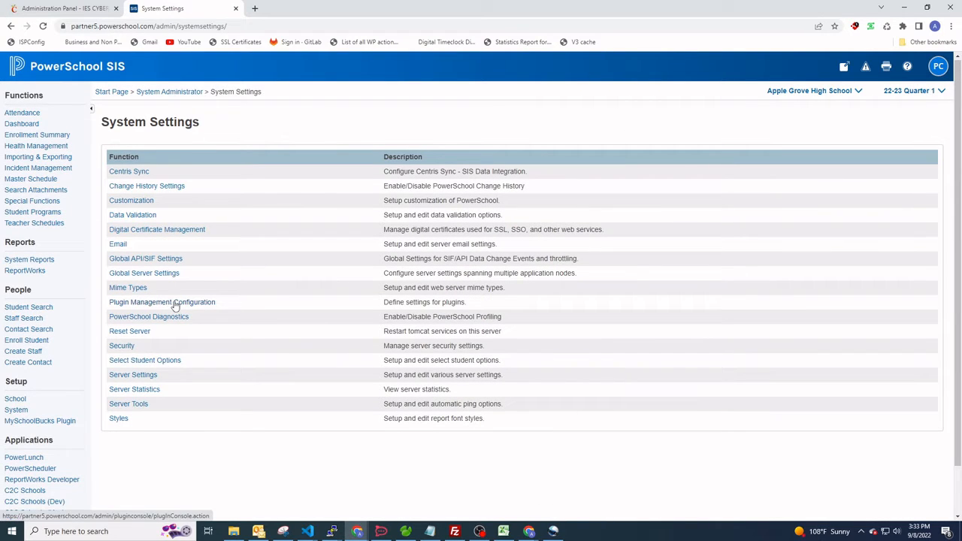
{"action": "left_click", "coordinate": [179, 302]}
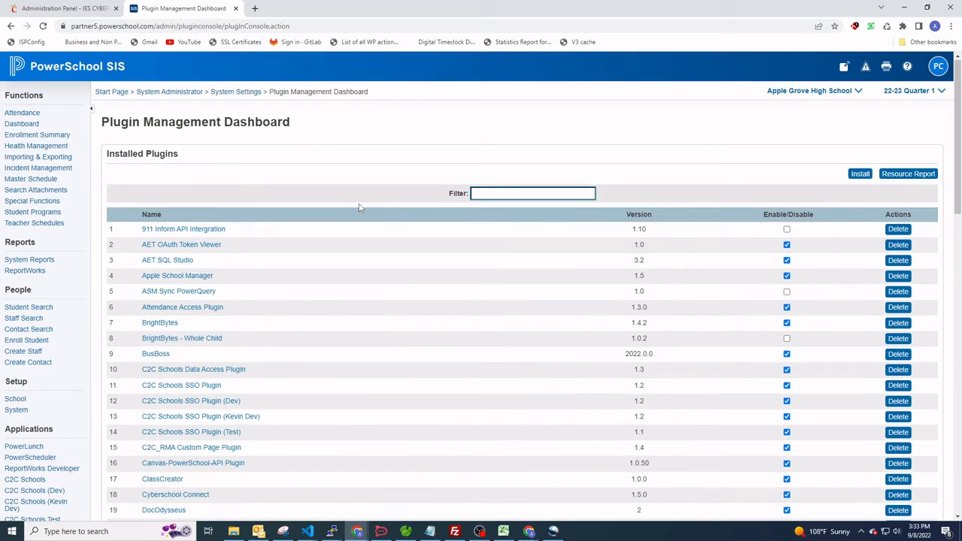
Delete the existing Cyberschool Connect plugin from the installed plugins and confirm the deletion.
{"action": "scroll", "coordinate": [380, 204], "scroll_direction": "down", "scroll_amount": 1}
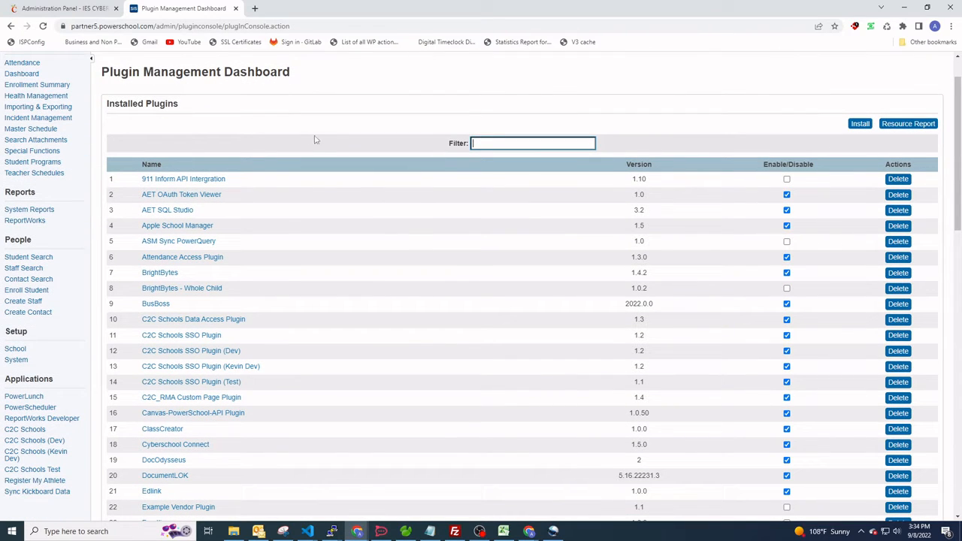
{"action": "scroll", "coordinate": [316, 140], "scroll_direction": "down", "scroll_amount": 1}
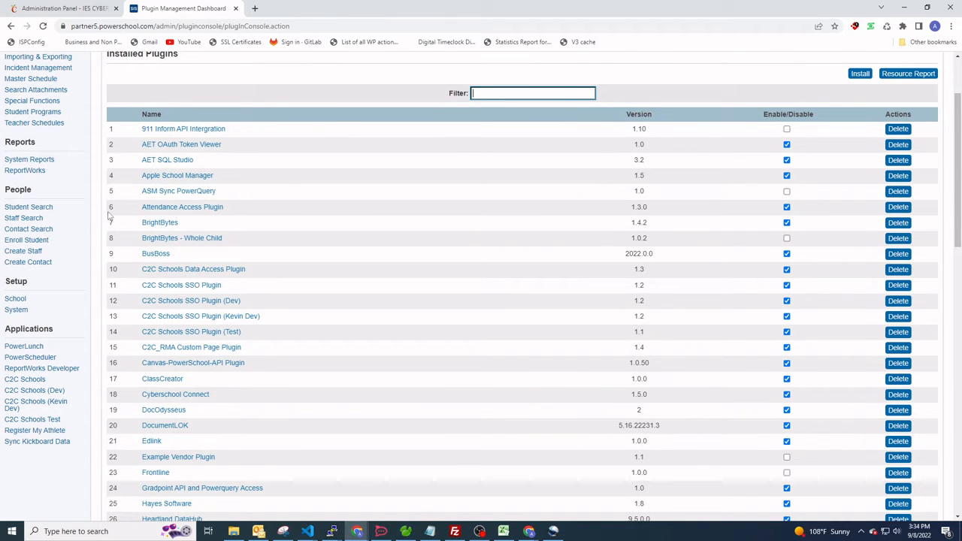
{"action": "scroll", "coordinate": [347, 133], "scroll_direction": "down", "scroll_amount": 2}
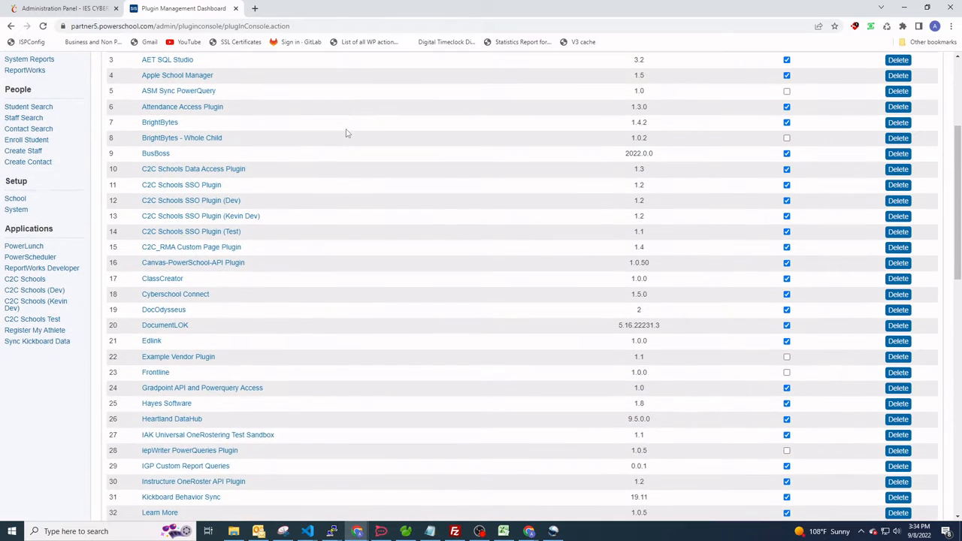
{"action": "scroll", "coordinate": [376, 148], "scroll_direction": "down", "scroll_amount": 1}
{"action": "scroll", "coordinate": [375, 150], "scroll_direction": "up", "scroll_amount": 2}
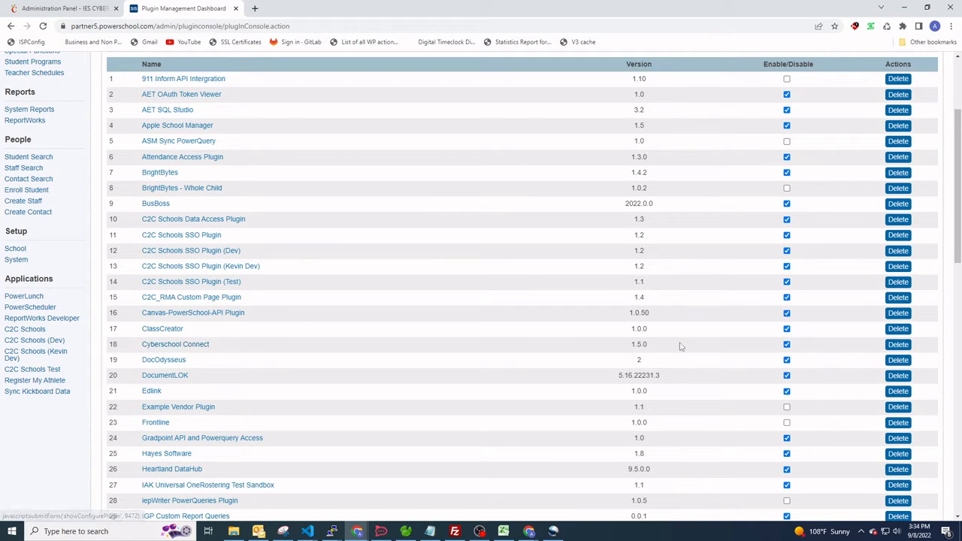
{"action": "left_click", "coordinate": [892, 347]}
{"action": "left_click", "coordinate": [513, 314]}
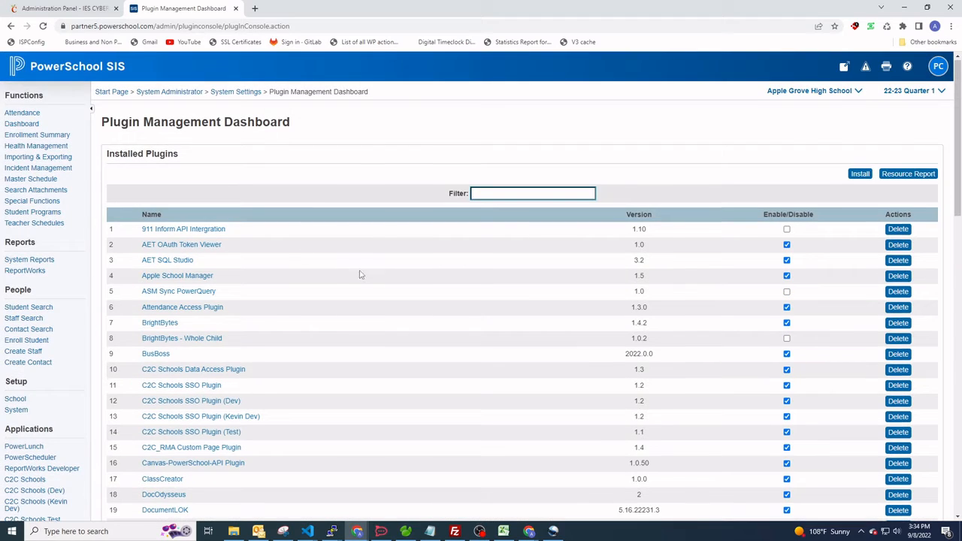
Open the plugin installation page from the Plugin Management Dashboard.
{"action": "scroll", "coordinate": [360, 275], "scroll_direction": "down", "scroll_amount": 2}
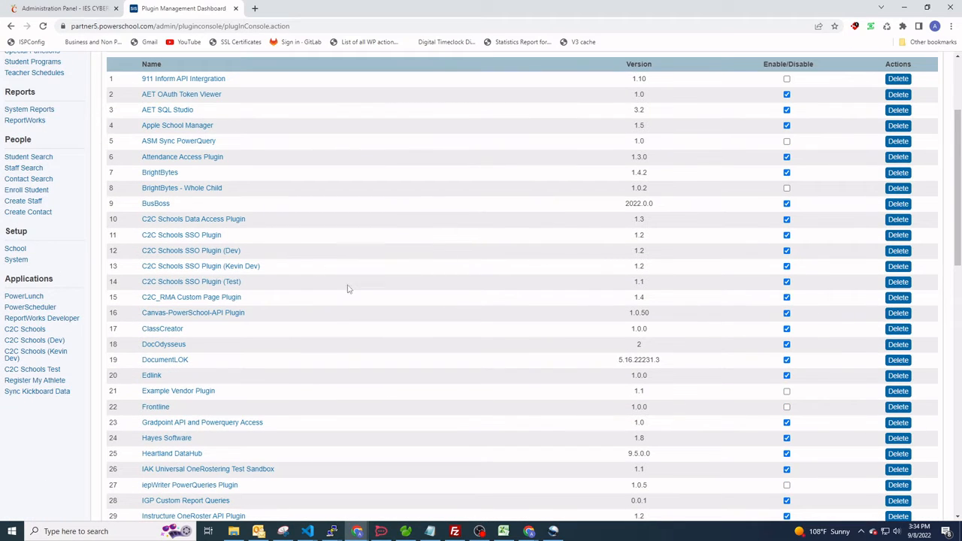
{"action": "scroll", "coordinate": [358, 279], "scroll_direction": "up", "scroll_amount": 3}
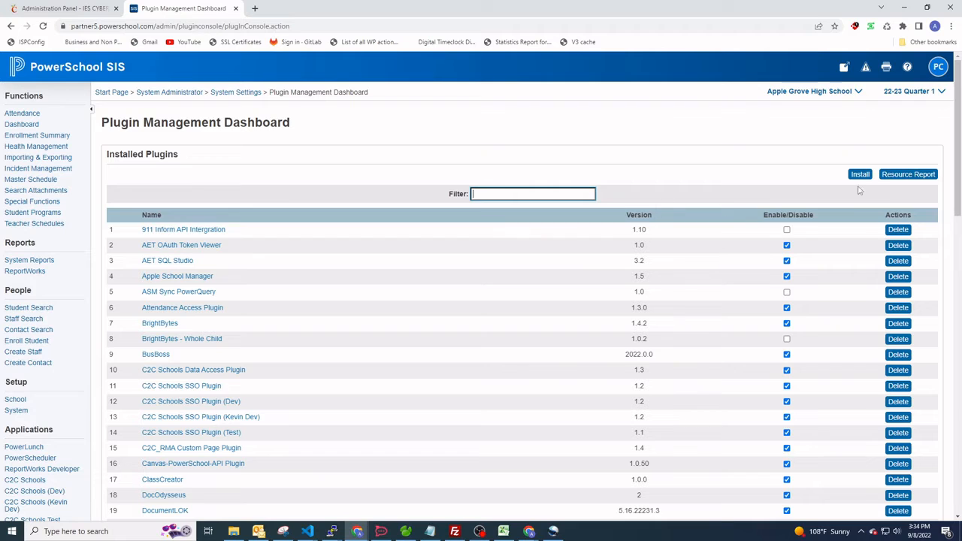
{"action": "left_click", "coordinate": [860, 175]}
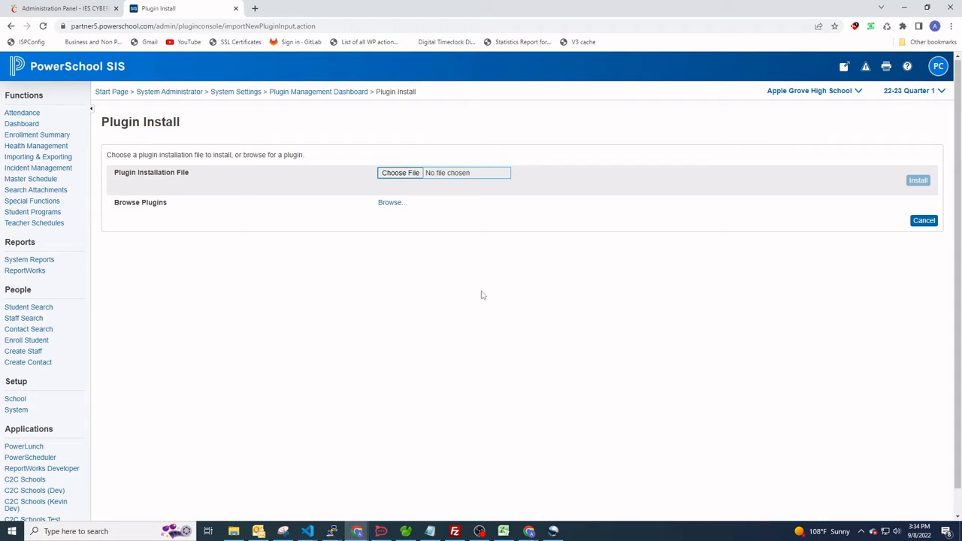
{"action": "left_click", "coordinate": [66, 9]}
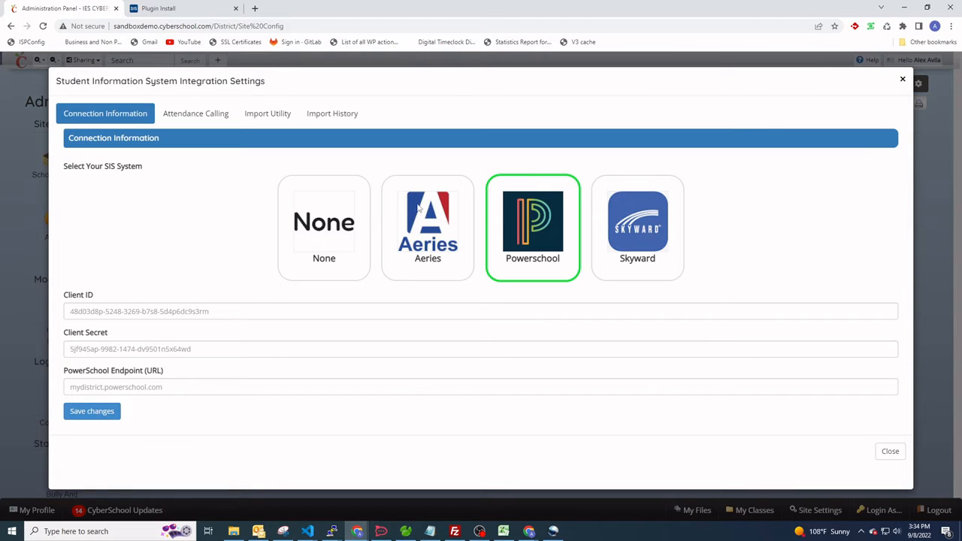
{"action": "left_click", "coordinate": [223, 16]}
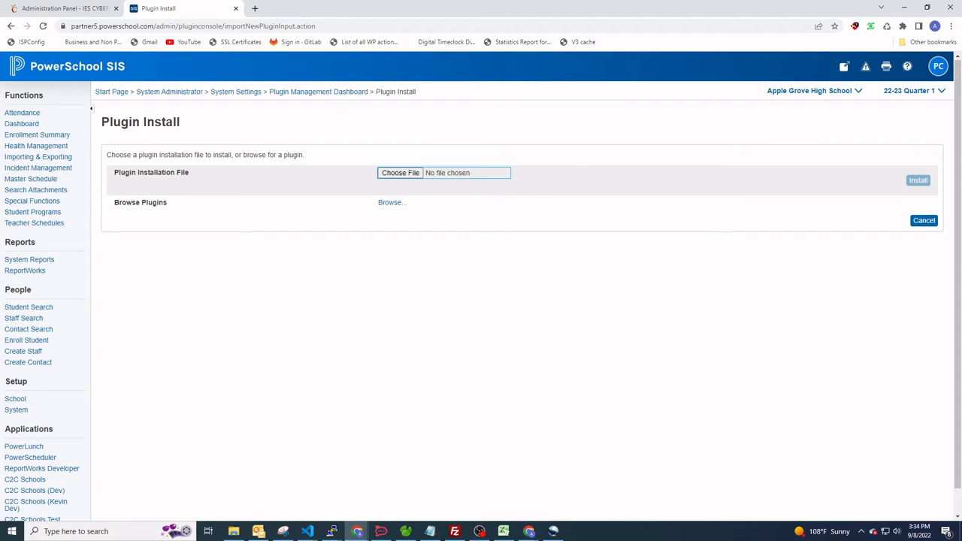
Choose PSCyberschoolConnect.zip from the PowerSchool documents folder as the plugin installation file and install it.
{"action": "key", "text": "alt+Tab"}
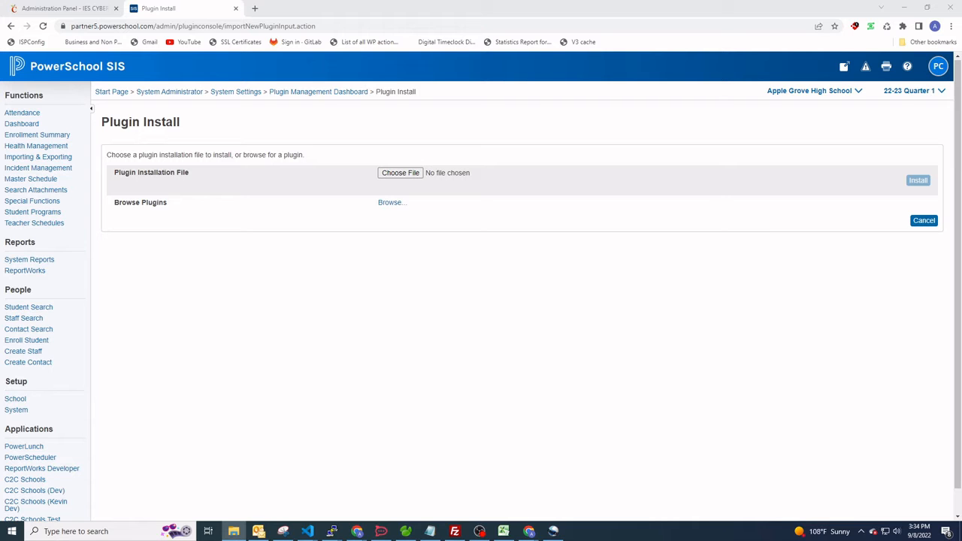
{"action": "left_click_drag", "start_coordinate": [961, 154], "coordinate": [402, 61]}
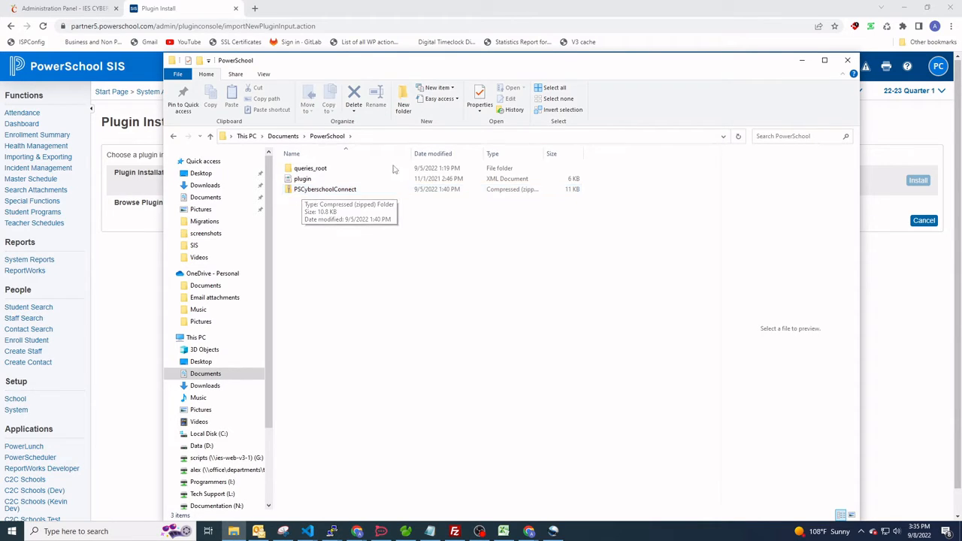
{"action": "left_click_drag", "start_coordinate": [426, 66], "coordinate": [404, 178]}
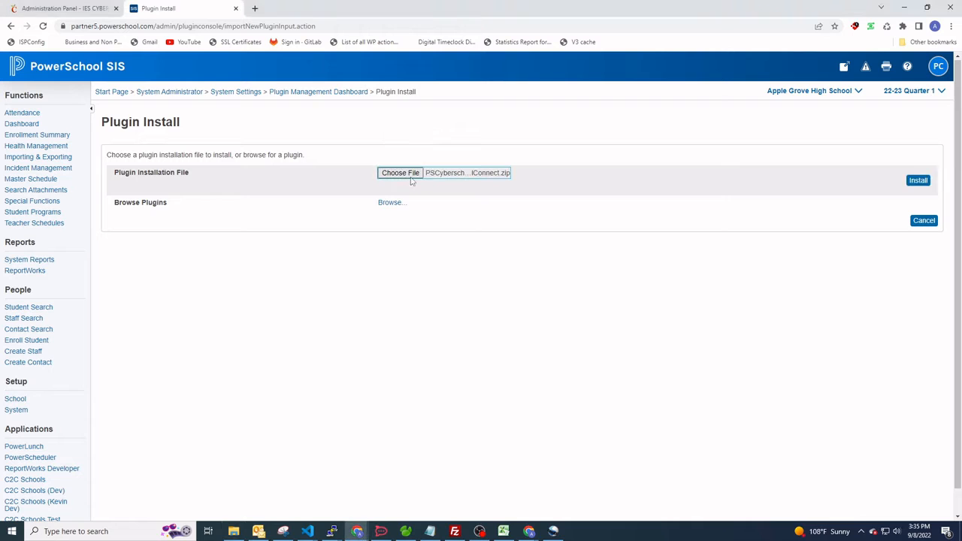
{"action": "left_click", "coordinate": [925, 182]}
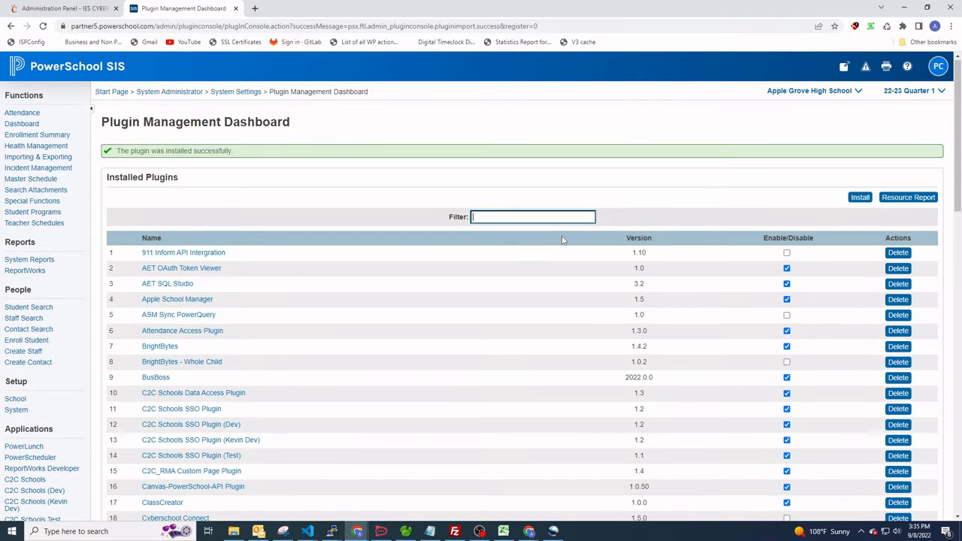
Open the enable confirmation for the Cyberschool Connect plugin in the installed plugins list.
{"action": "scroll", "coordinate": [366, 194], "scroll_direction": "down", "scroll_amount": 3}
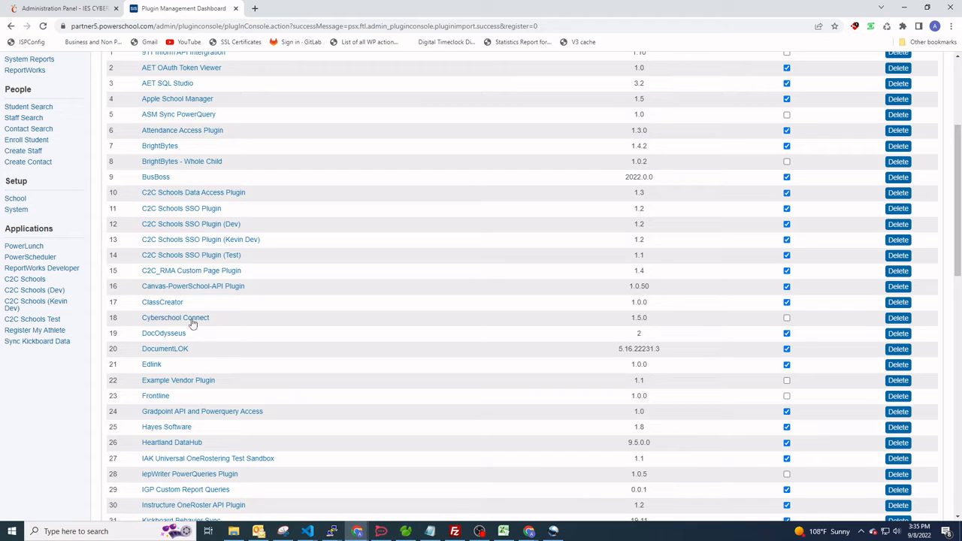
{"action": "left_click", "coordinate": [787, 318]}
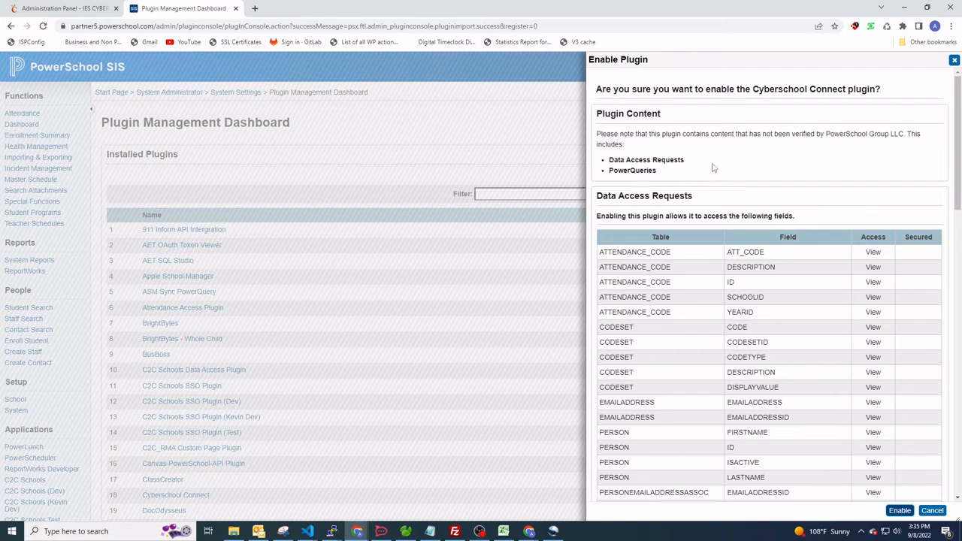
Examine the Cyberschool Connect plugin's content types and the access level of its Data Access Requests in the enable confirmation.
{"action": "left_click_drag", "start_coordinate": [685, 159], "coordinate": [608, 161]}
{"action": "left_click", "coordinate": [663, 153]}
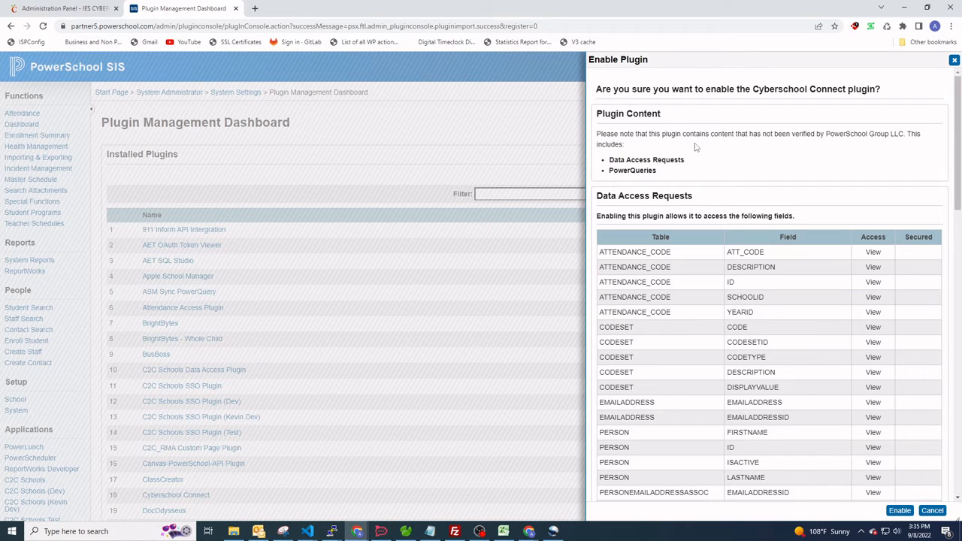
{"action": "left_click_drag", "start_coordinate": [668, 177], "coordinate": [607, 177]}
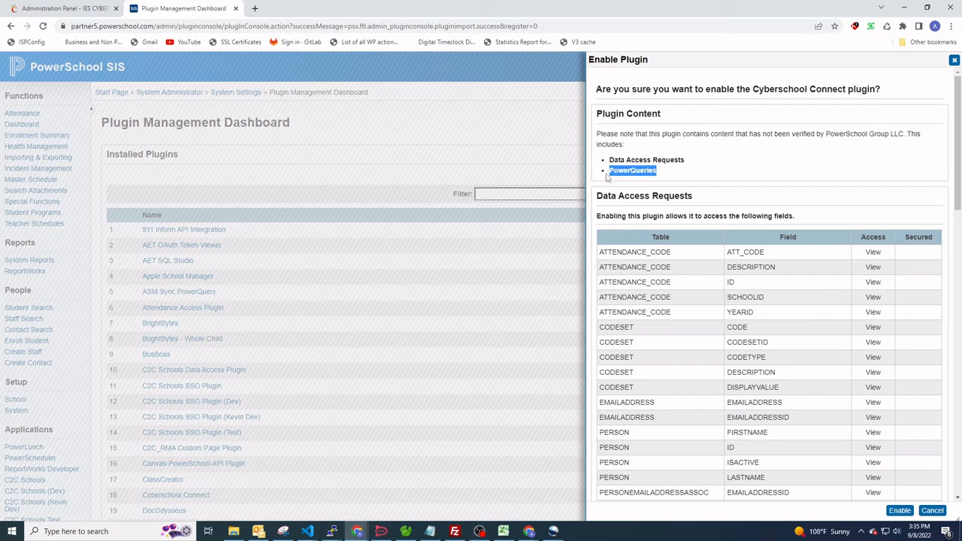
{"action": "left_click", "coordinate": [726, 177]}
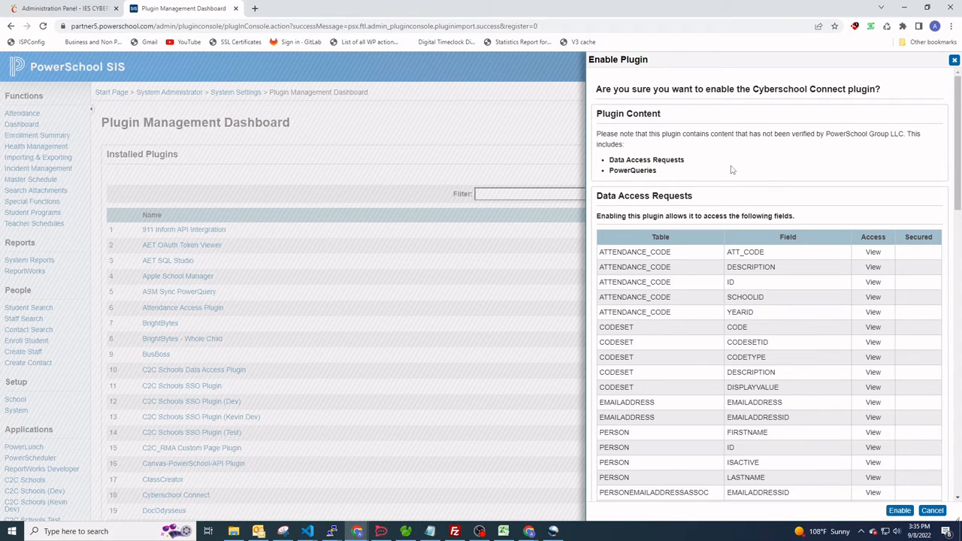
{"action": "scroll", "coordinate": [717, 172], "scroll_direction": "down", "scroll_amount": 1}
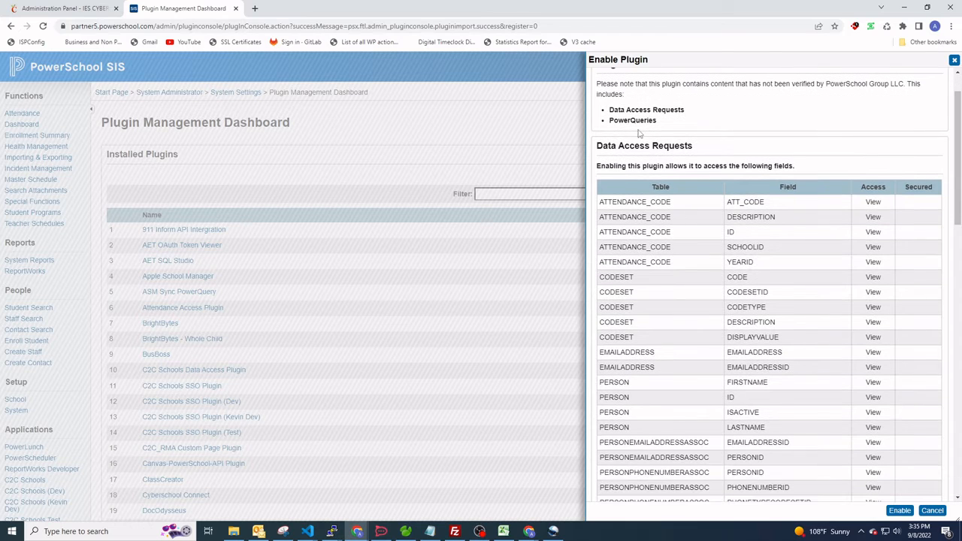
{"action": "left_click_drag", "start_coordinate": [599, 151], "coordinate": [721, 149]}
{"action": "left_click", "coordinate": [717, 150]}
{"action": "scroll", "coordinate": [736, 156], "scroll_direction": "down", "scroll_amount": 1}
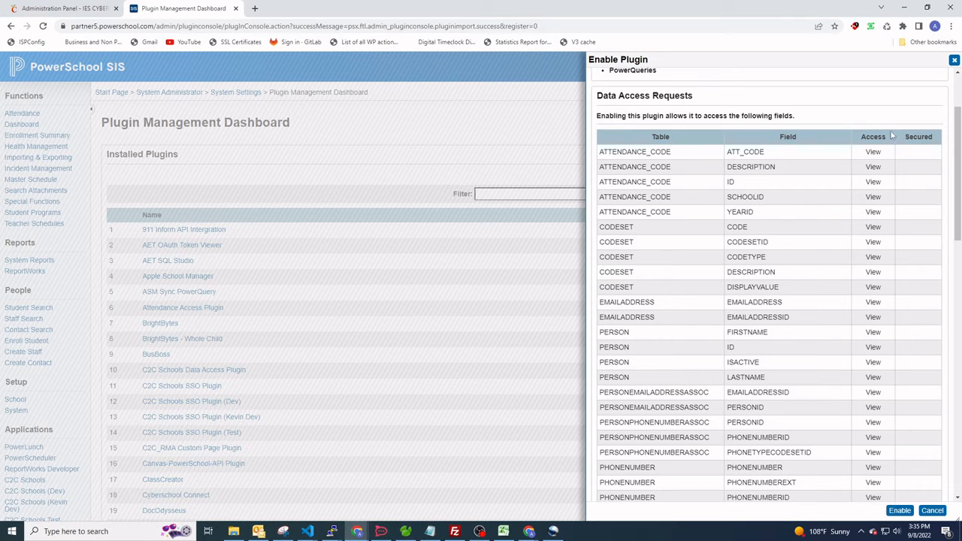
{"action": "left_click_drag", "start_coordinate": [867, 150], "coordinate": [891, 153]}
{"action": "left_click", "coordinate": [876, 154]}
Review the tables and fields the plugin can access, through to the District Responsibilities section.
{"action": "scroll", "coordinate": [761, 321], "scroll_direction": "down", "scroll_amount": 1}
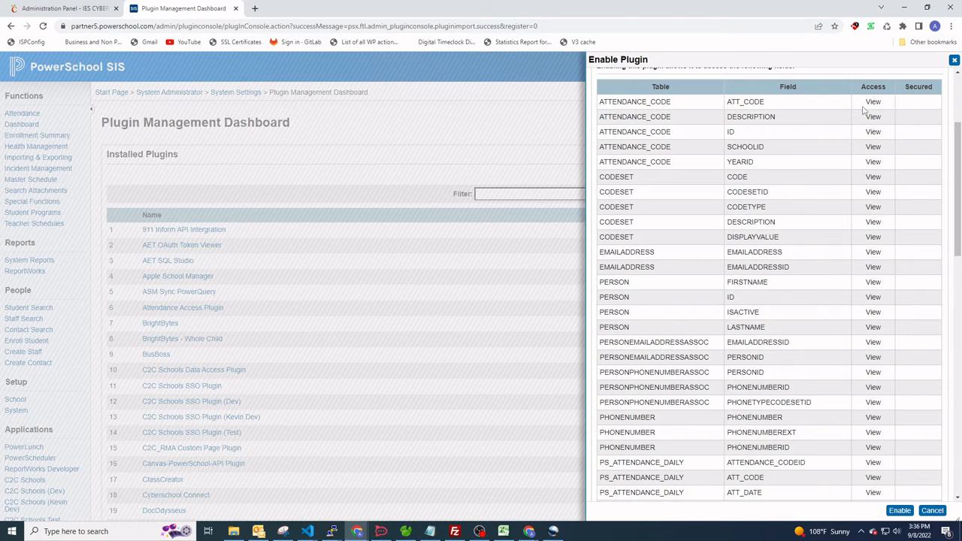
{"action": "scroll", "coordinate": [888, 192], "scroll_direction": "down", "scroll_amount": 5}
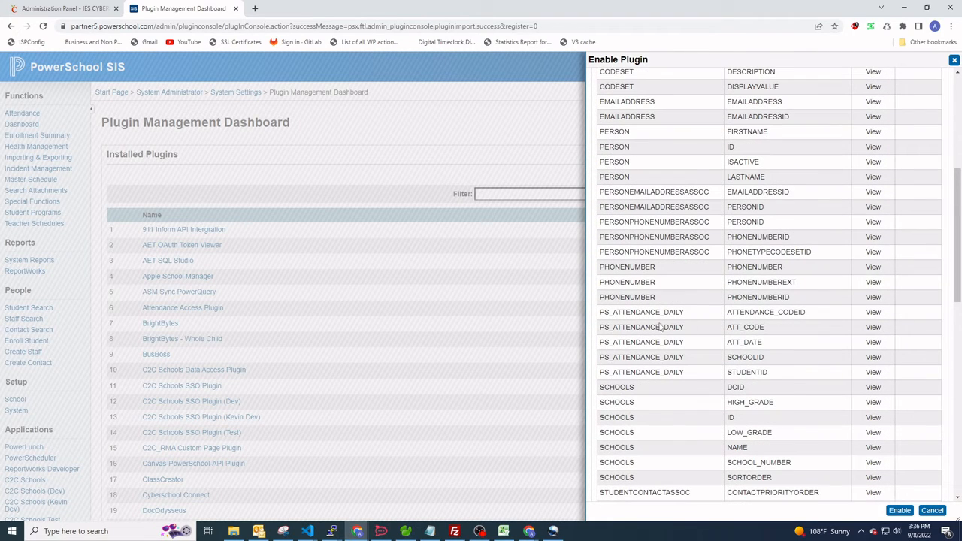
{"action": "left_click_drag", "start_coordinate": [672, 299], "coordinate": [609, 262]}
{"action": "scroll", "coordinate": [687, 224], "scroll_direction": "up", "scroll_amount": 2}
{"action": "scroll", "coordinate": [642, 217], "scroll_direction": "up", "scroll_amount": 1}
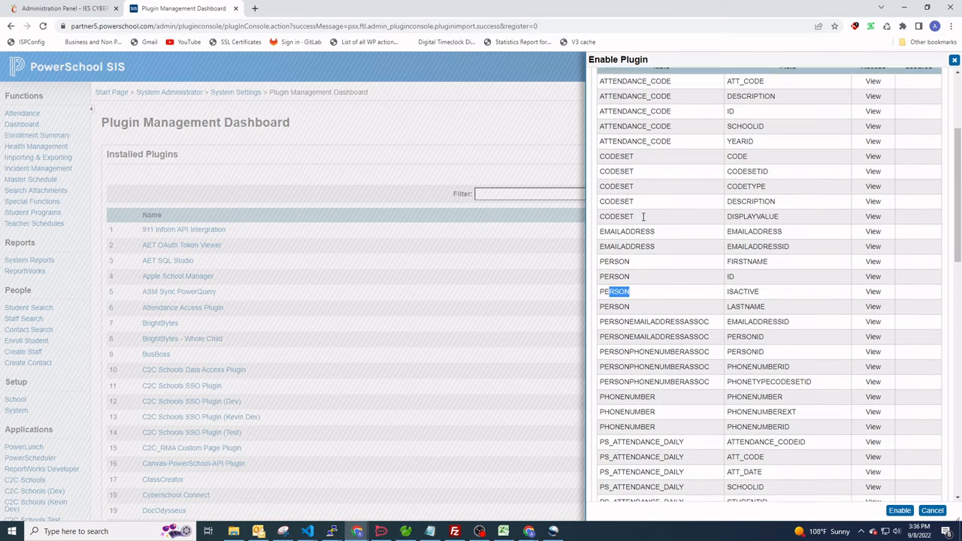
{"action": "left_click_drag", "start_coordinate": [638, 213], "coordinate": [619, 218]}
{"action": "left_click_drag", "start_coordinate": [672, 151], "coordinate": [628, 157]}
{"action": "left_click", "coordinate": [691, 193]}
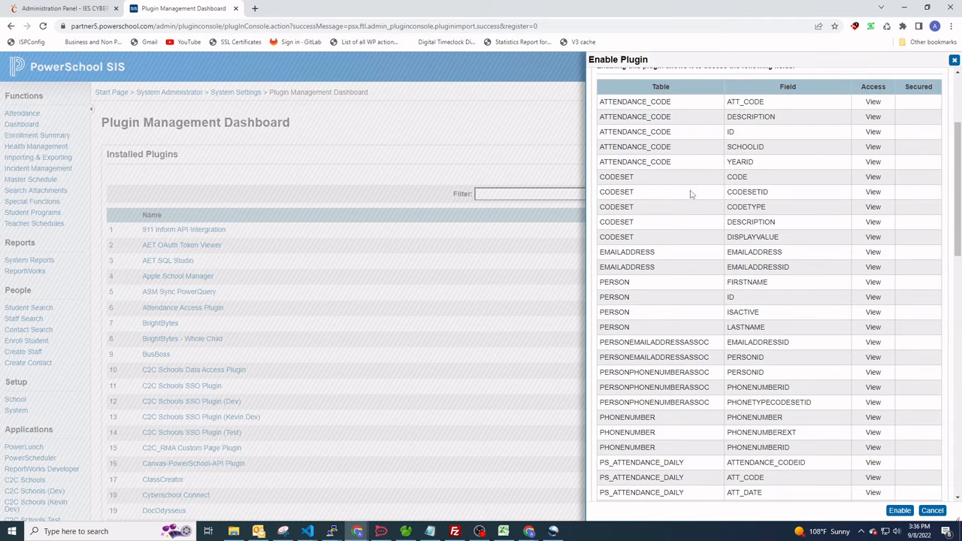
{"action": "scroll", "coordinate": [669, 206], "scroll_direction": "down", "scroll_amount": 10}
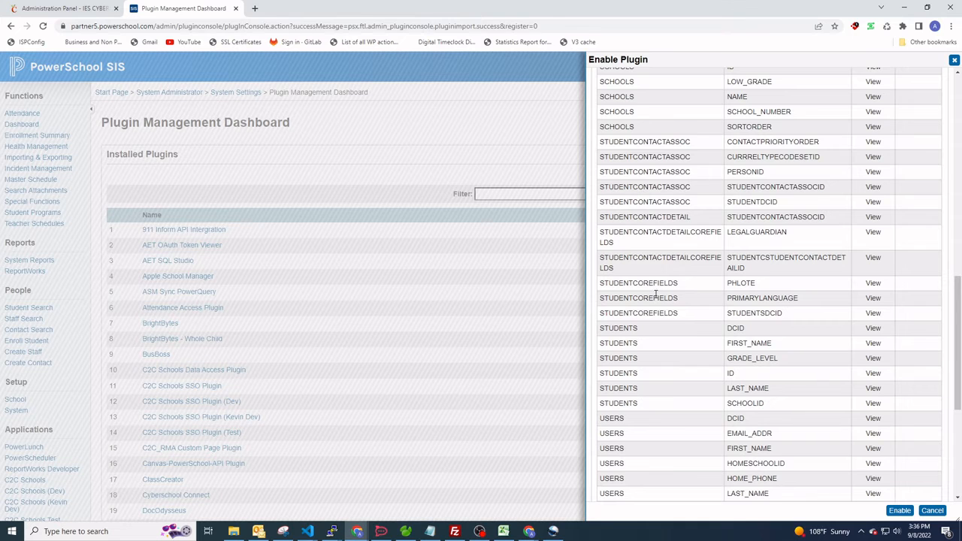
{"action": "scroll", "coordinate": [658, 300], "scroll_direction": "down", "scroll_amount": 5}
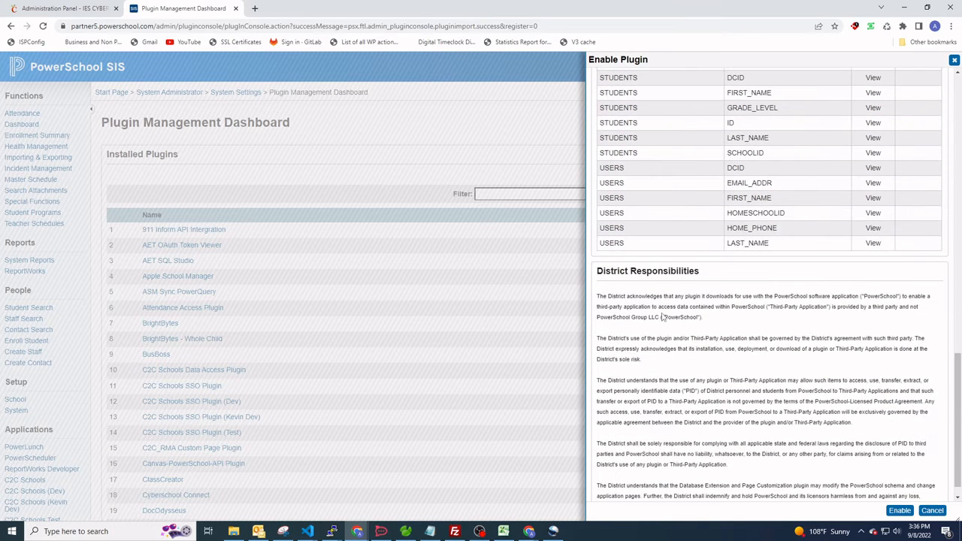
{"action": "scroll", "coordinate": [662, 317], "scroll_direction": "up", "scroll_amount": 2}
{"action": "scroll", "coordinate": [647, 299], "scroll_direction": "down", "scroll_amount": 3}
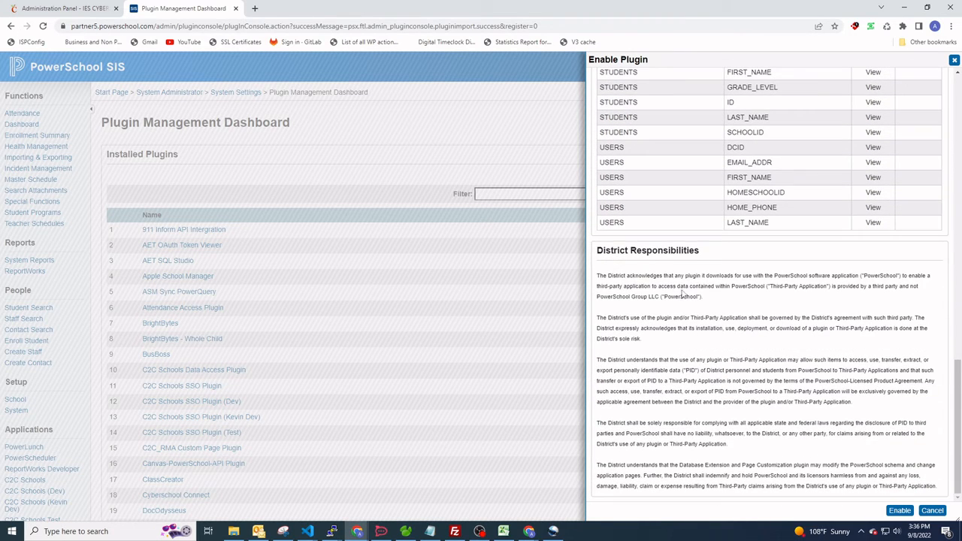
Enable the Cyberschool Connect plugin and locate it in the installed plugins list.
{"action": "left_click", "coordinate": [900, 511]}
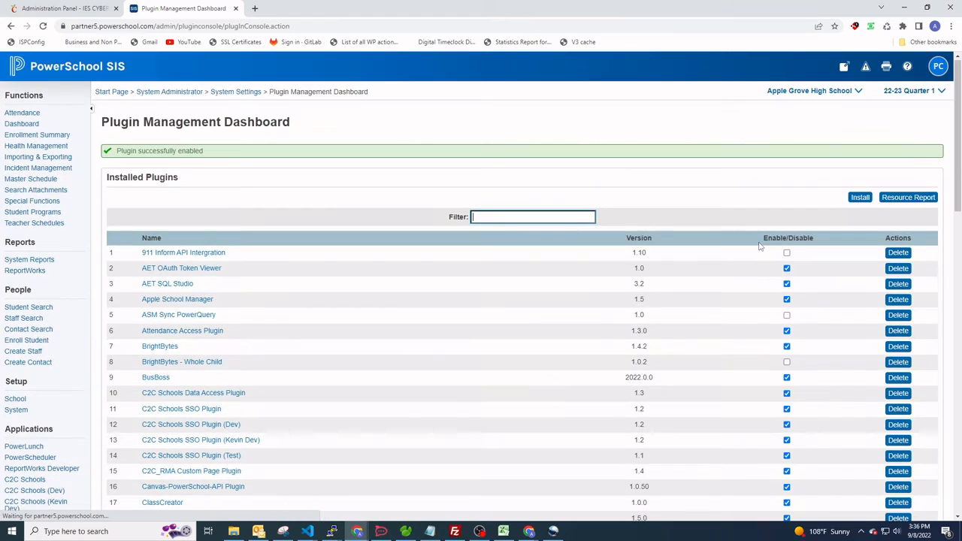
{"action": "scroll", "coordinate": [636, 222], "scroll_direction": "down", "scroll_amount": 1}
{"action": "scroll", "coordinate": [635, 221], "scroll_direction": "down", "scroll_amount": 2}
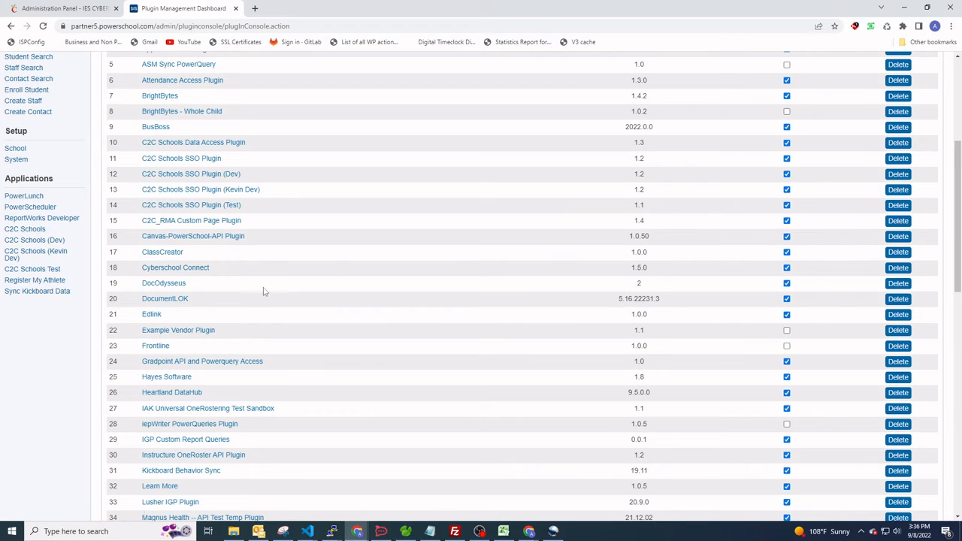
Check CyberSchool's required connection fields, and open the Data Provider Configuration of the Cyberschool Connect plugin in PowerSchool.
{"action": "left_click", "coordinate": [60, 9]}
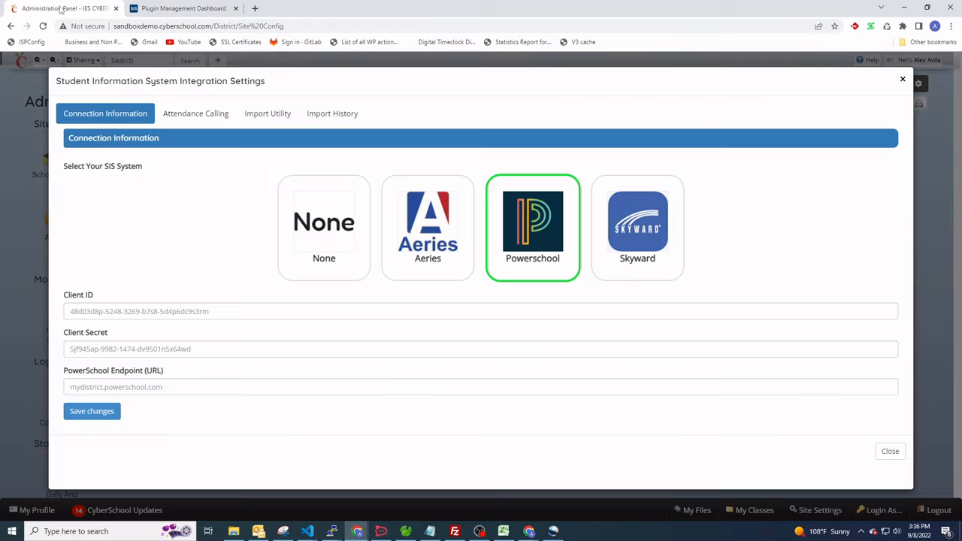
{"action": "left_click", "coordinate": [177, 9]}
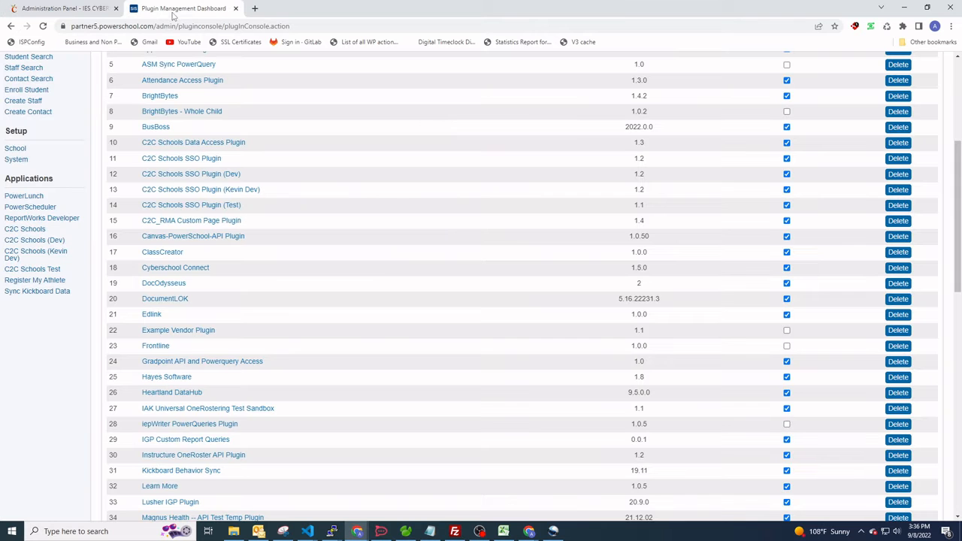
{"action": "left_click", "coordinate": [185, 272]}
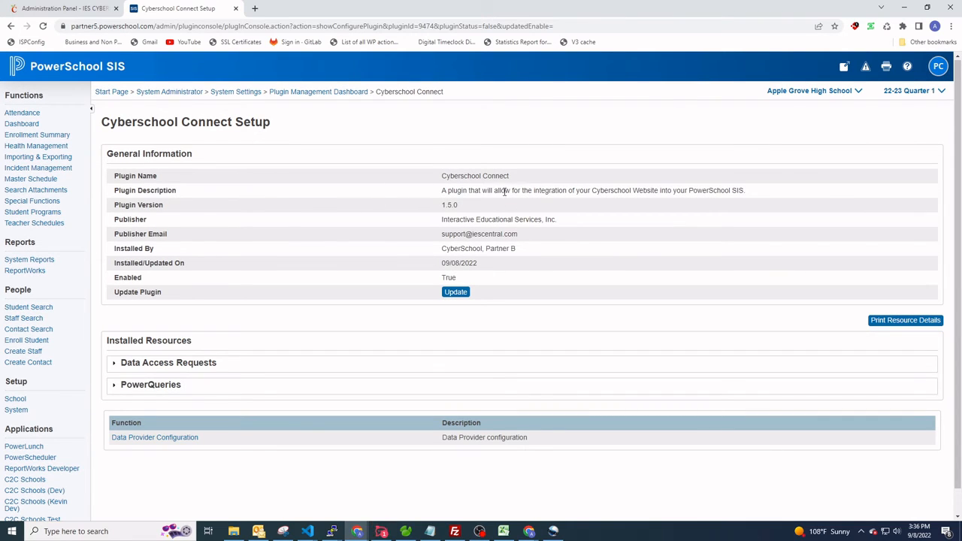
{"action": "left_click_drag", "start_coordinate": [451, 190], "coordinate": [628, 193]}
{"action": "left_click", "coordinate": [533, 190]}
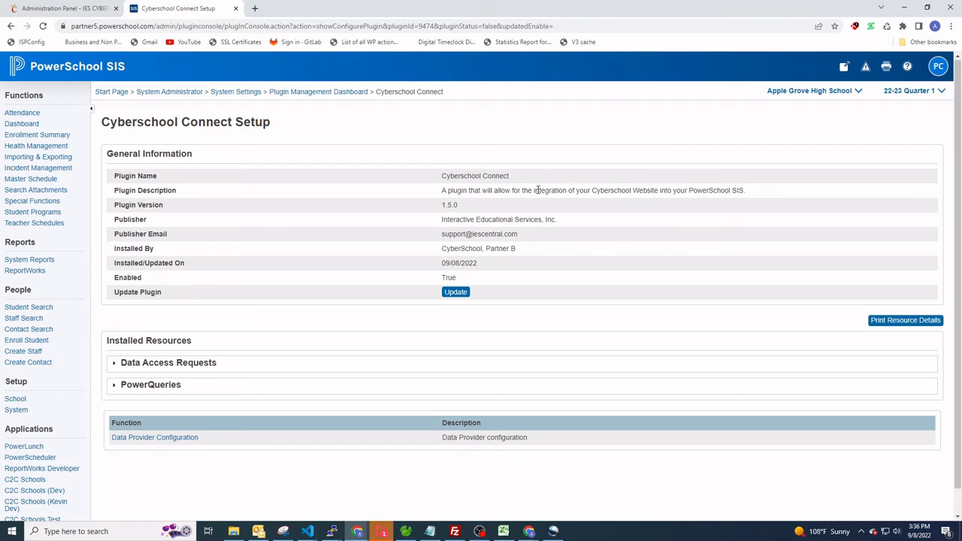
{"action": "scroll", "coordinate": [556, 194], "scroll_direction": "down", "scroll_amount": 1}
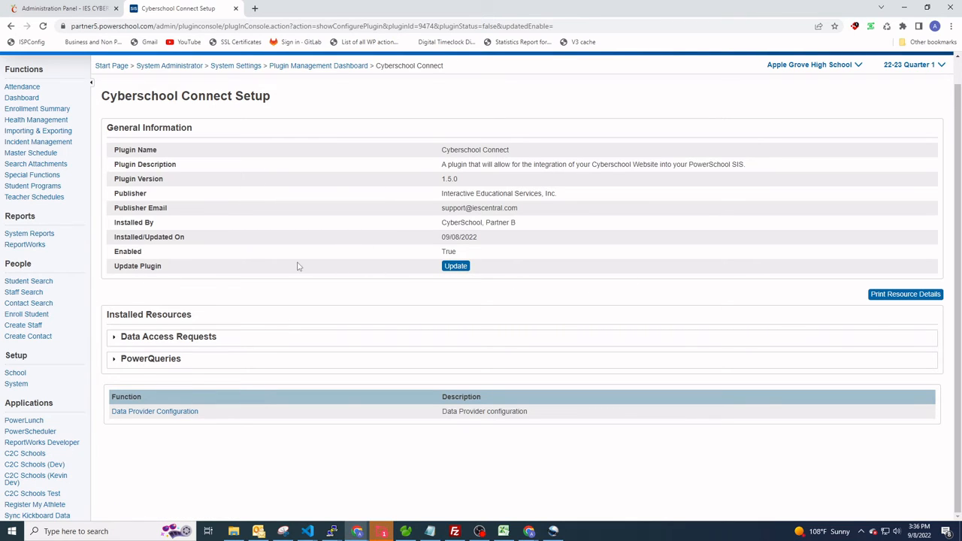
{"action": "left_click", "coordinate": [168, 412]}
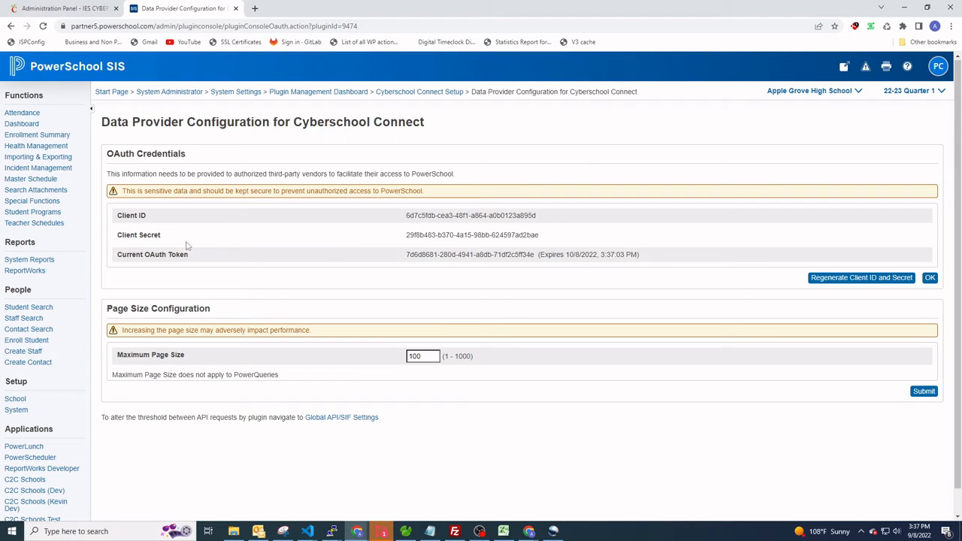
Copy the plugin's Client ID from PowerSchool into the Client ID field of CyberSchool's SIS connection information.
{"action": "left_click_drag", "start_coordinate": [535, 217], "coordinate": [405, 222]}
{"action": "key", "text": "ctrl+c"}
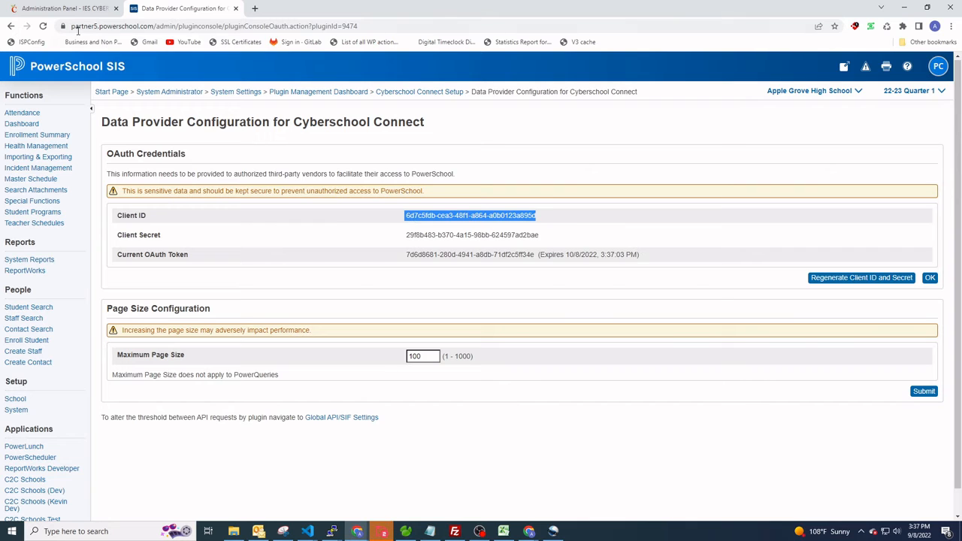
{"action": "left_click", "coordinate": [66, 8]}
{"action": "left_click", "coordinate": [120, 311]}
{"action": "key", "text": "ctrl+v"}
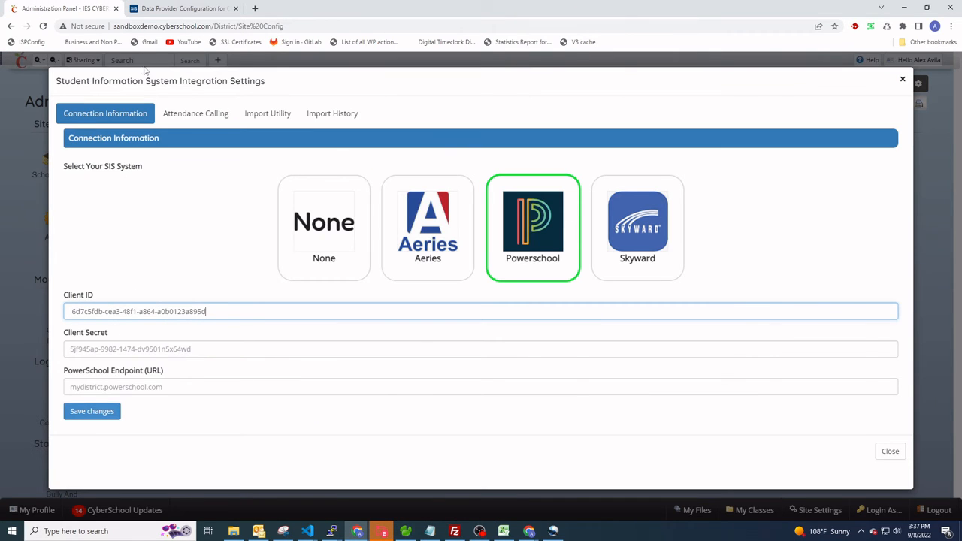
Copy the plugin's Client Secret from PowerSchool into the Client Secret field of CyberSchool's SIS connection information.
{"action": "left_click", "coordinate": [162, 14]}
{"action": "left_click_drag", "start_coordinate": [540, 235], "coordinate": [405, 239]}
{"action": "key", "text": "ctrl+c"}
{"action": "left_click", "coordinate": [66, 8]}
{"action": "left_click", "coordinate": [133, 347]}
{"action": "key", "text": "ctrl+v"}
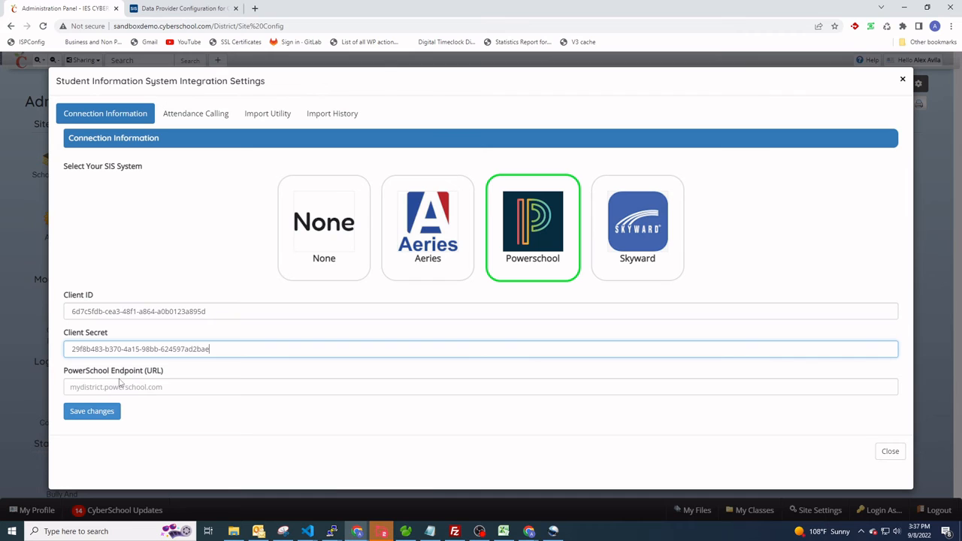
{"action": "left_click", "coordinate": [188, 15]}
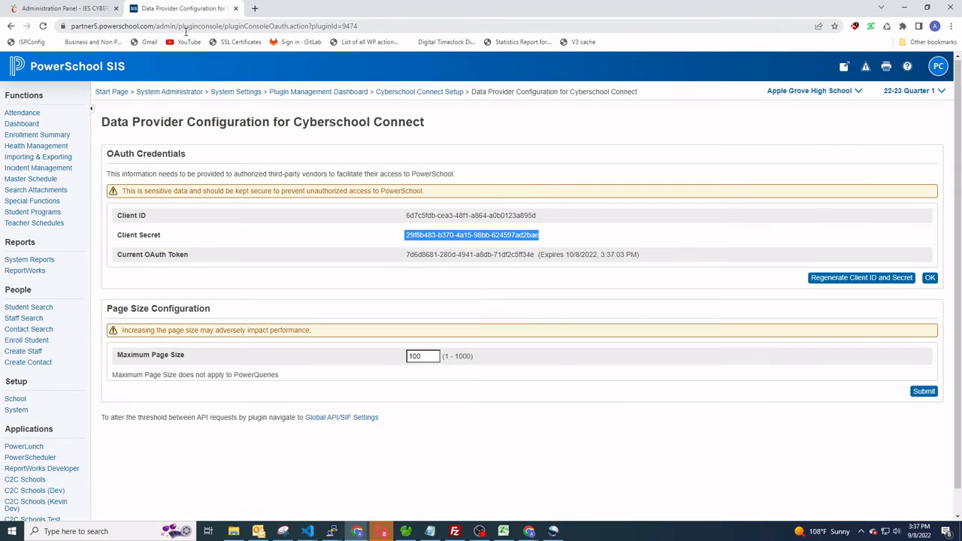
{"action": "left_click_drag", "start_coordinate": [153, 26], "coordinate": [118, 29]}
{"action": "right_click", "coordinate": [123, 28]}
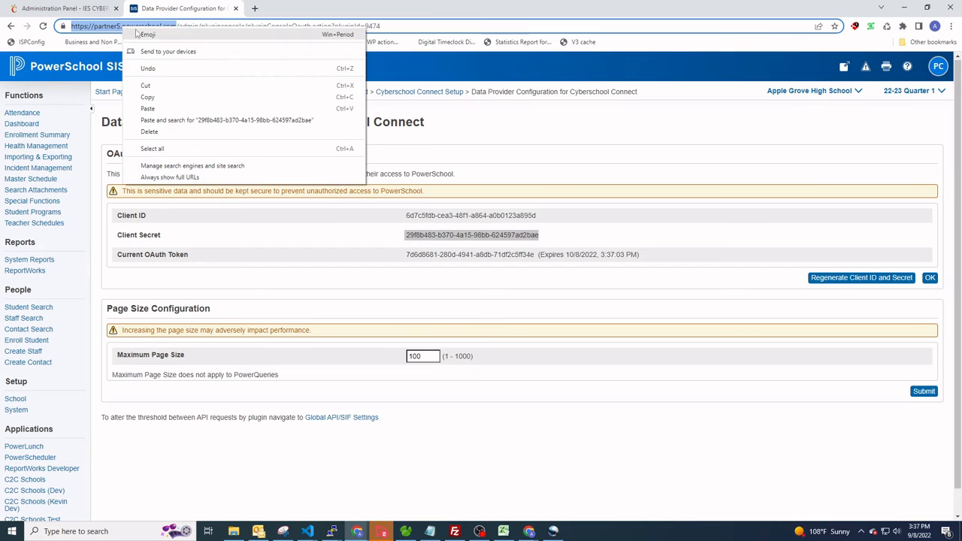
{"action": "left_click", "coordinate": [154, 99]}
{"action": "left_click", "coordinate": [88, 9]}
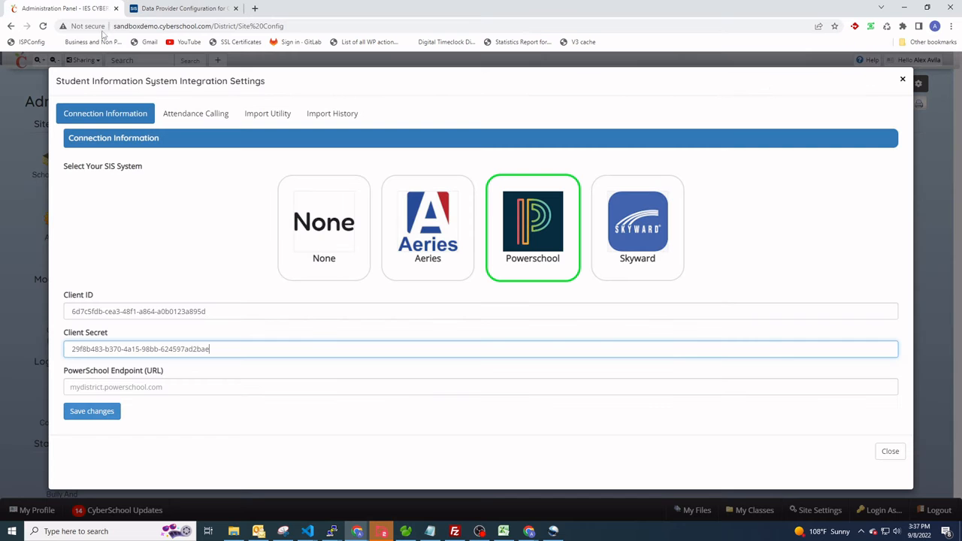
{"action": "left_click", "coordinate": [154, 387]}
{"action": "key", "text": "ctrl+v"}
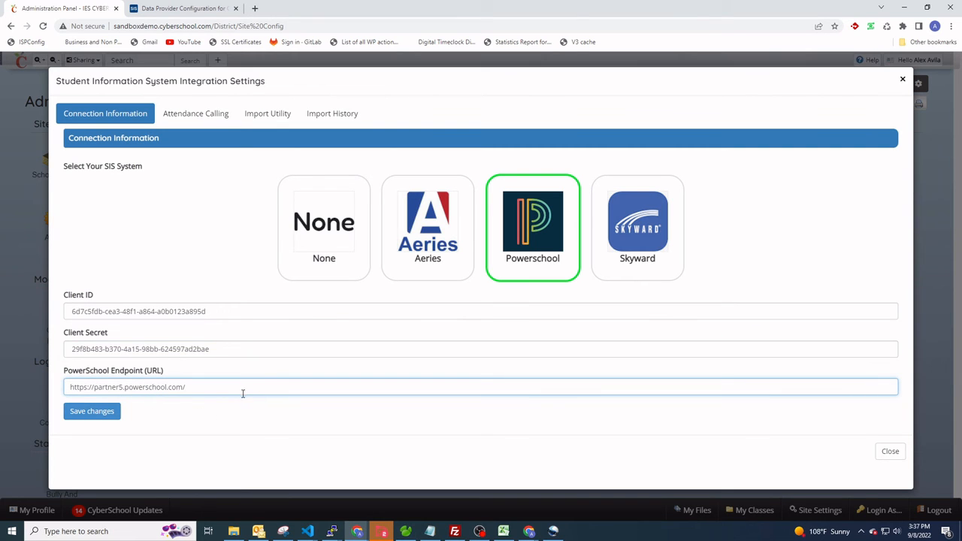
{"action": "left_click", "coordinate": [92, 412]}
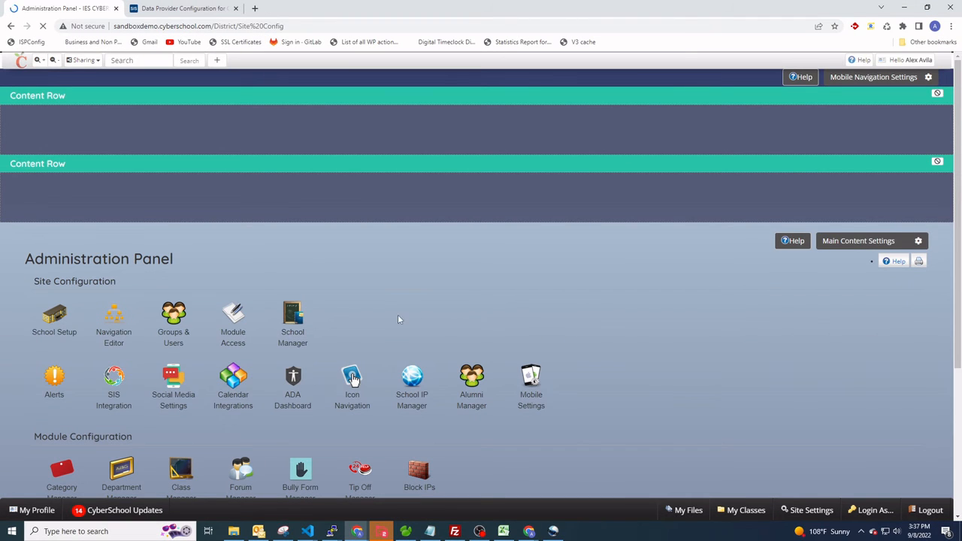
Reopen the SIS Integration settings from CyberSchool's Administration Panel.
{"action": "scroll", "coordinate": [441, 308], "scroll_direction": "down", "scroll_amount": 3}
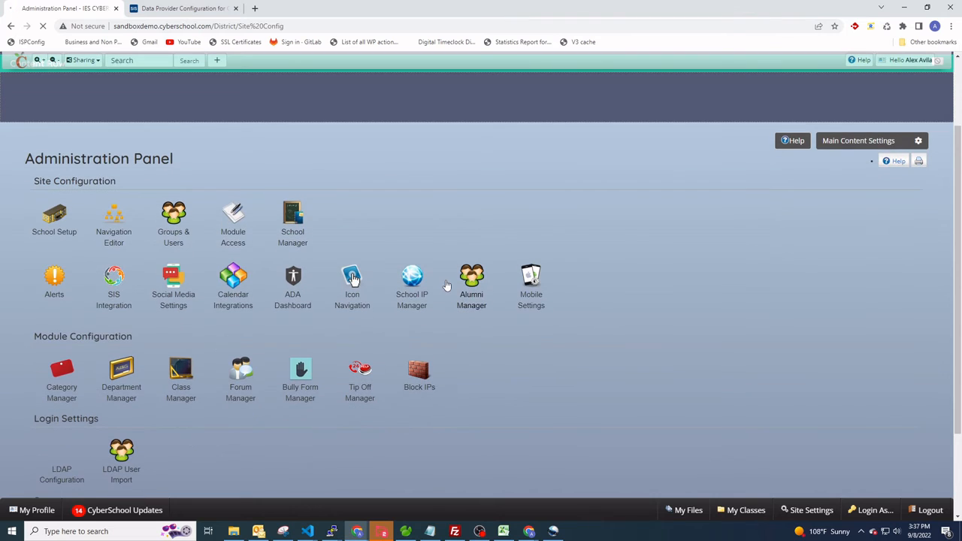
{"action": "scroll", "coordinate": [477, 282], "scroll_direction": "down", "scroll_amount": 4}
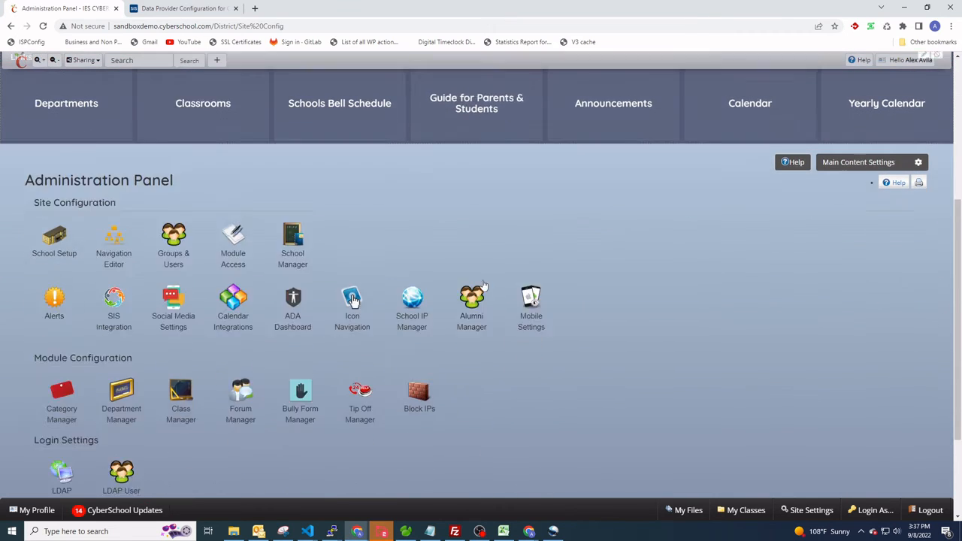
{"action": "left_click", "coordinate": [118, 294]}
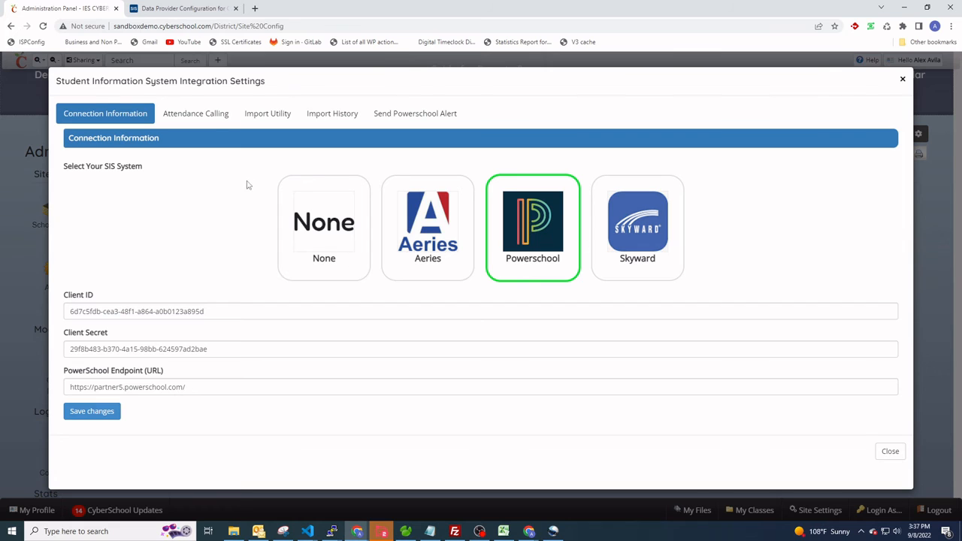
Review the Attendance Calling, Import Utility and Import History sections of the SIS integration settings.
{"action": "left_click", "coordinate": [186, 118]}
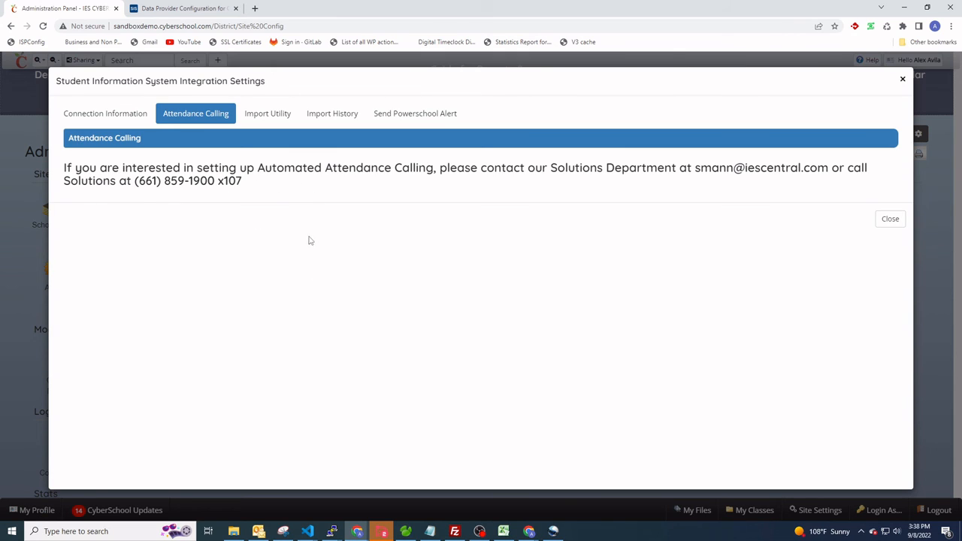
{"action": "left_click", "coordinate": [260, 118]}
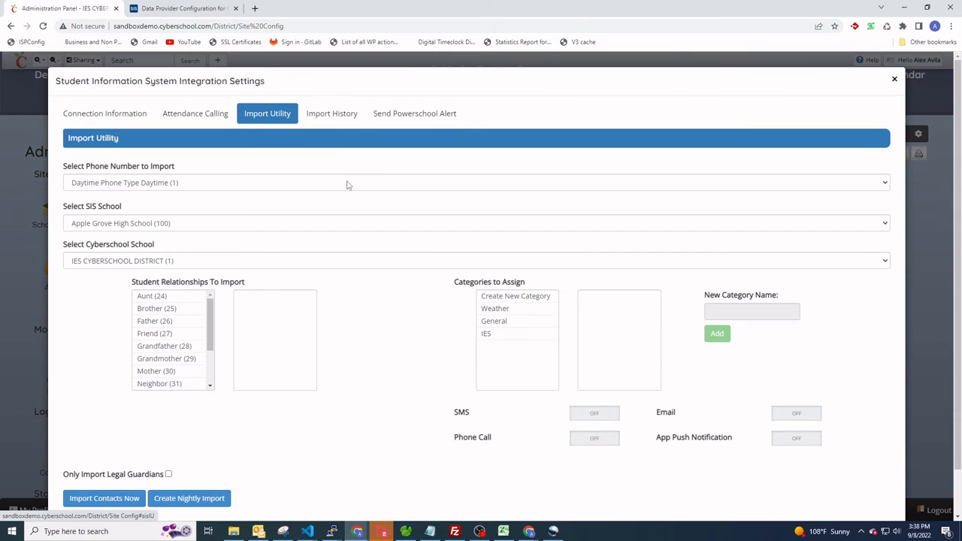
{"action": "scroll", "coordinate": [345, 185], "scroll_direction": "down", "scroll_amount": 1}
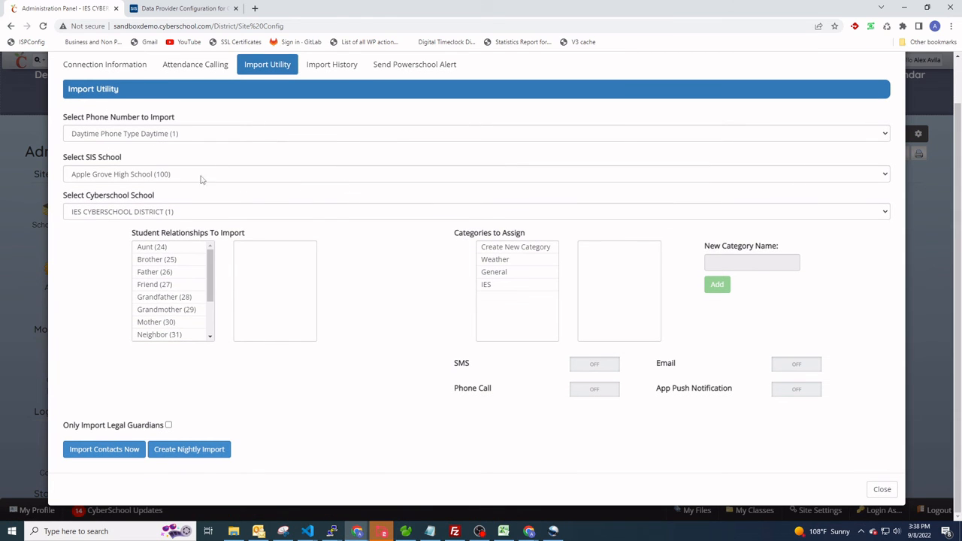
{"action": "left_click", "coordinate": [333, 65]}
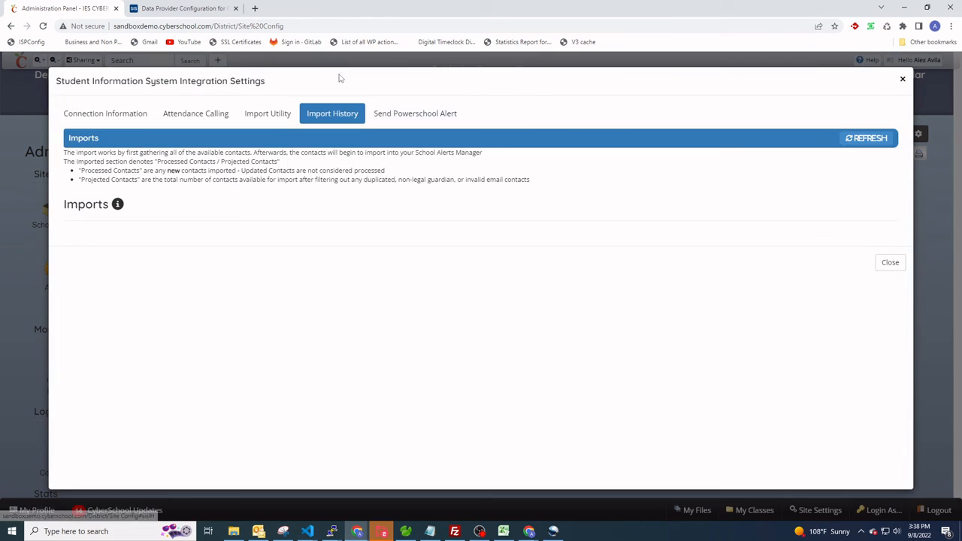
View the audience options for creating a PowerSchool alert, close that dialog, and read the Attendance Calling setup instructions.
{"action": "left_click", "coordinate": [397, 113]}
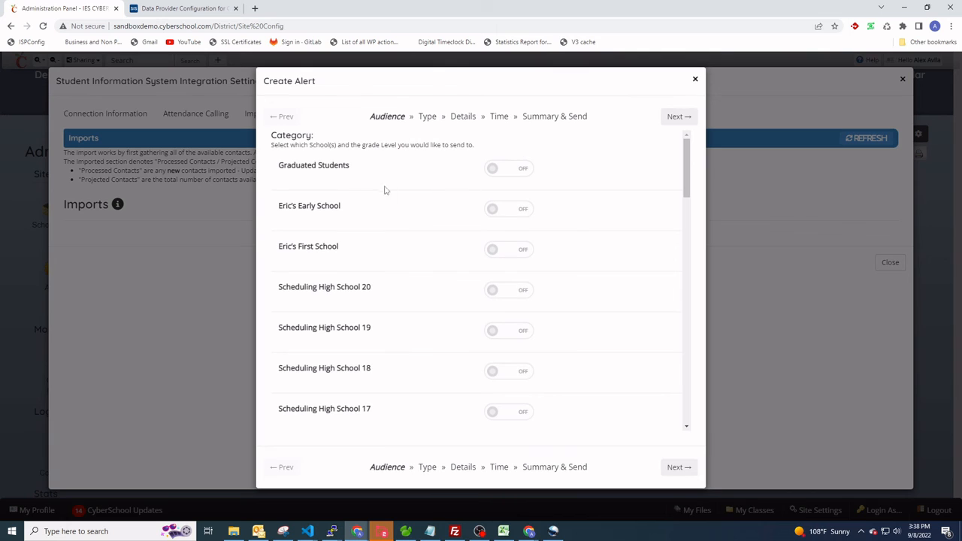
{"action": "left_click", "coordinate": [694, 79]}
{"action": "left_click", "coordinate": [200, 115]}
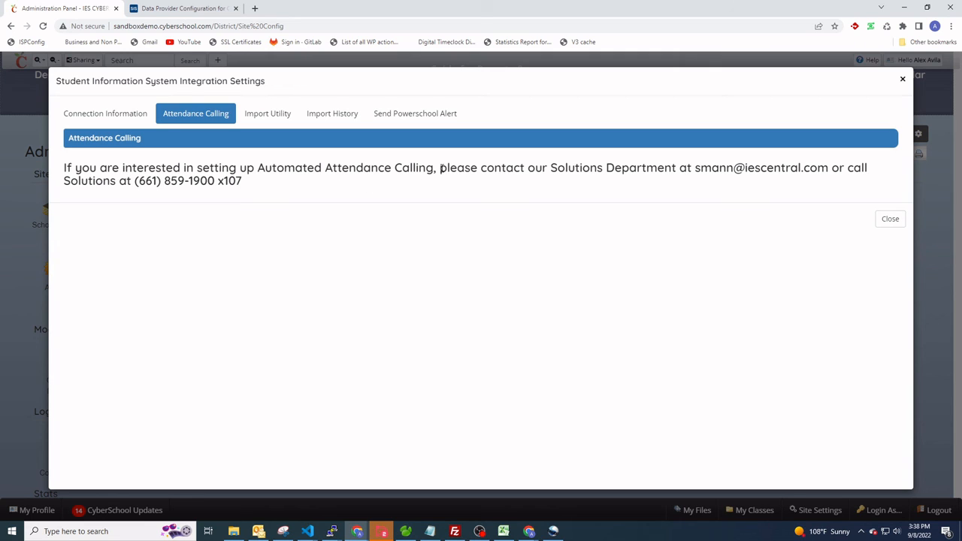
{"action": "left_click_drag", "start_coordinate": [441, 168], "coordinate": [643, 168]}
{"action": "left_click", "coordinate": [599, 251]}
{"action": "left_click", "coordinate": [259, 114]}
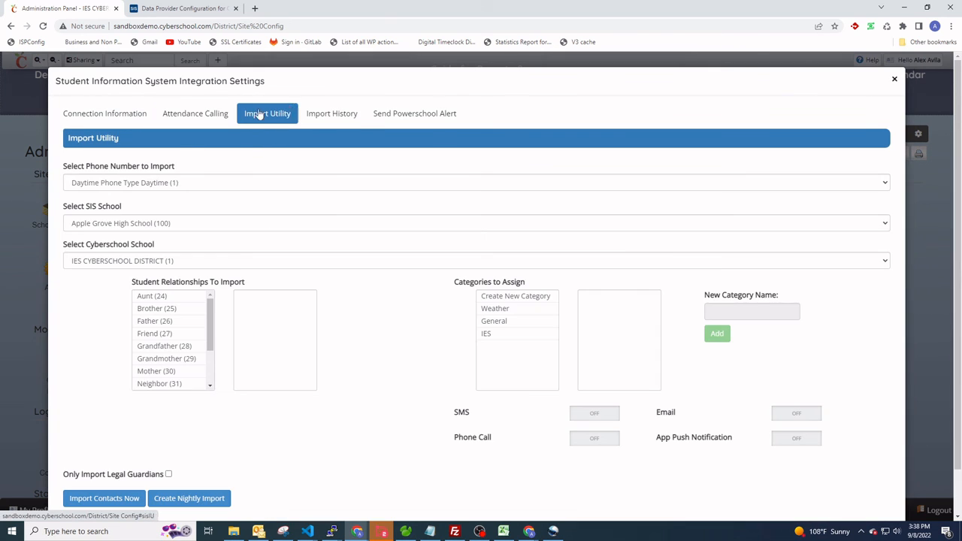
{"action": "scroll", "coordinate": [344, 317], "scroll_direction": "down", "scroll_amount": 1}
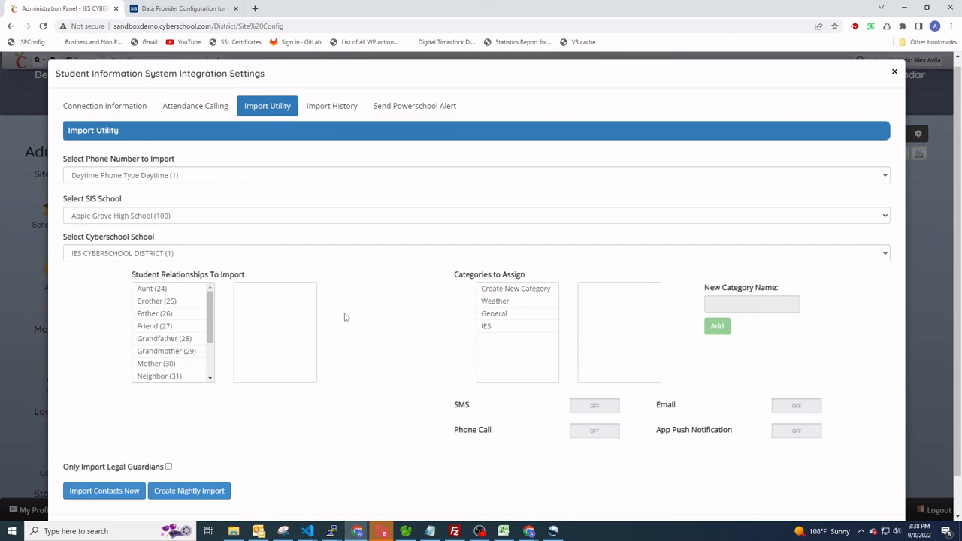
{"action": "scroll", "coordinate": [344, 318], "scroll_direction": "down", "scroll_amount": 1}
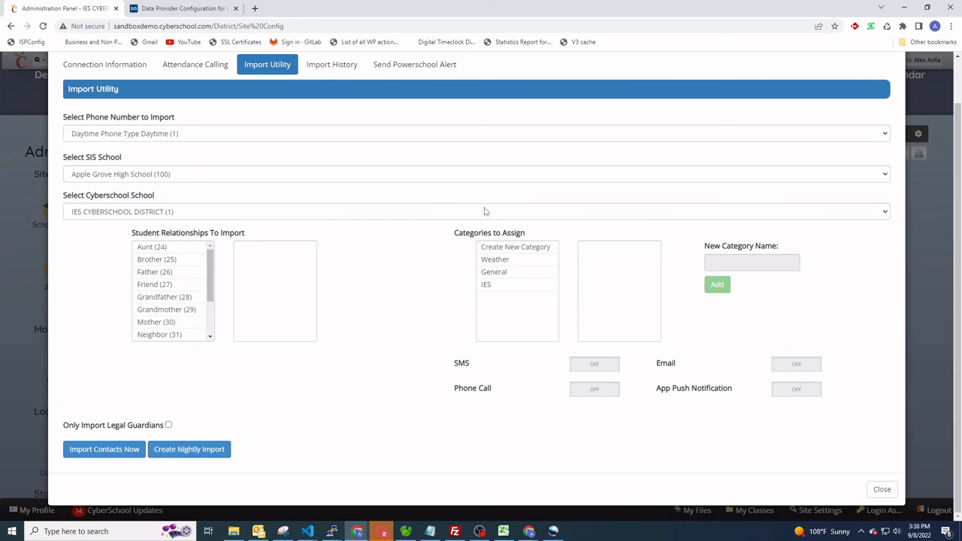
{"action": "scroll", "coordinate": [417, 256], "scroll_direction": "up", "scroll_amount": 1}
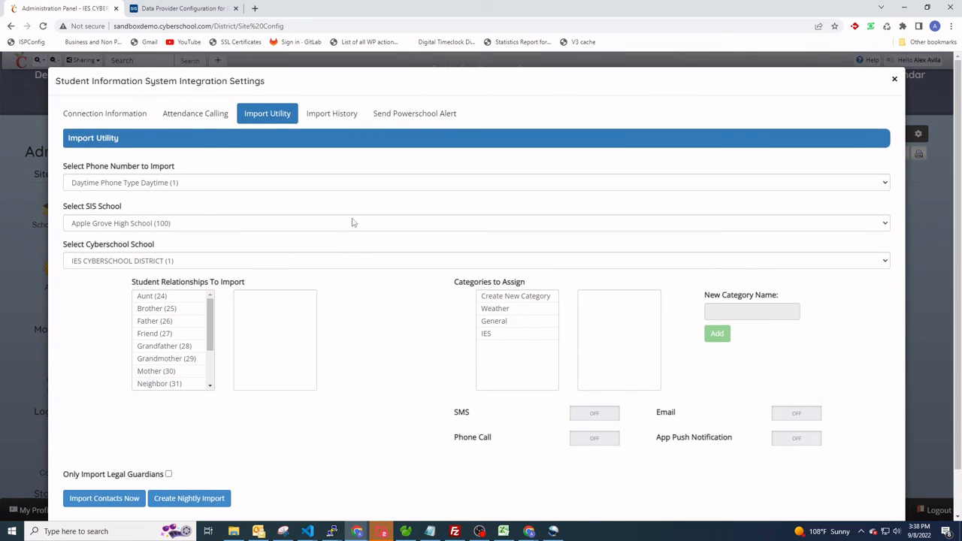